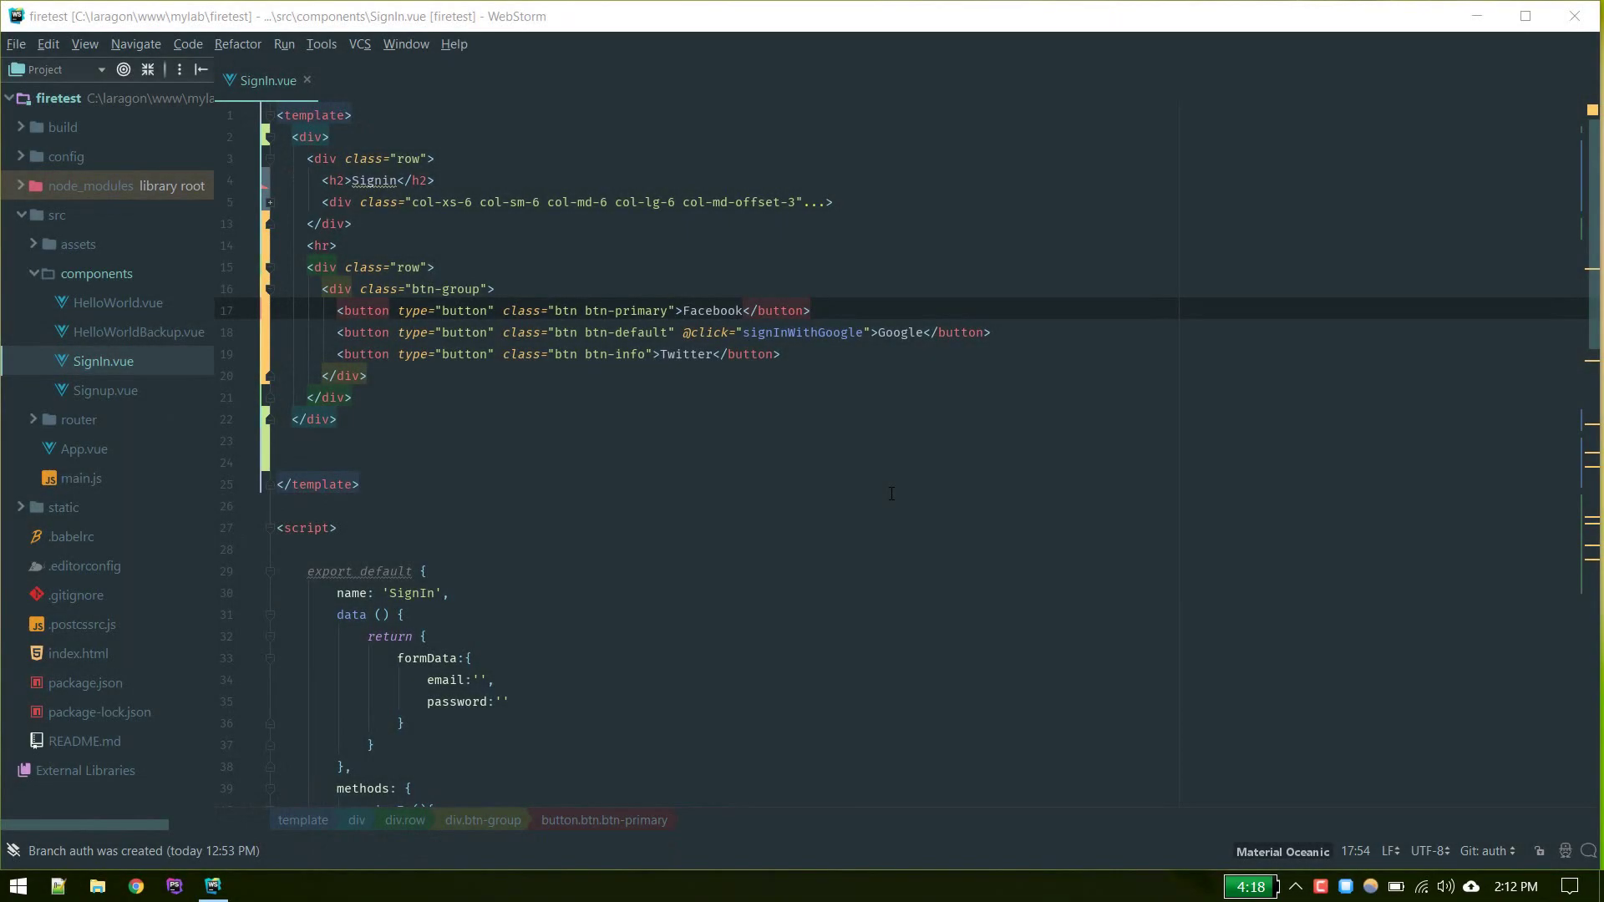
left_click(679, 312)
type("@")
key("Escape")
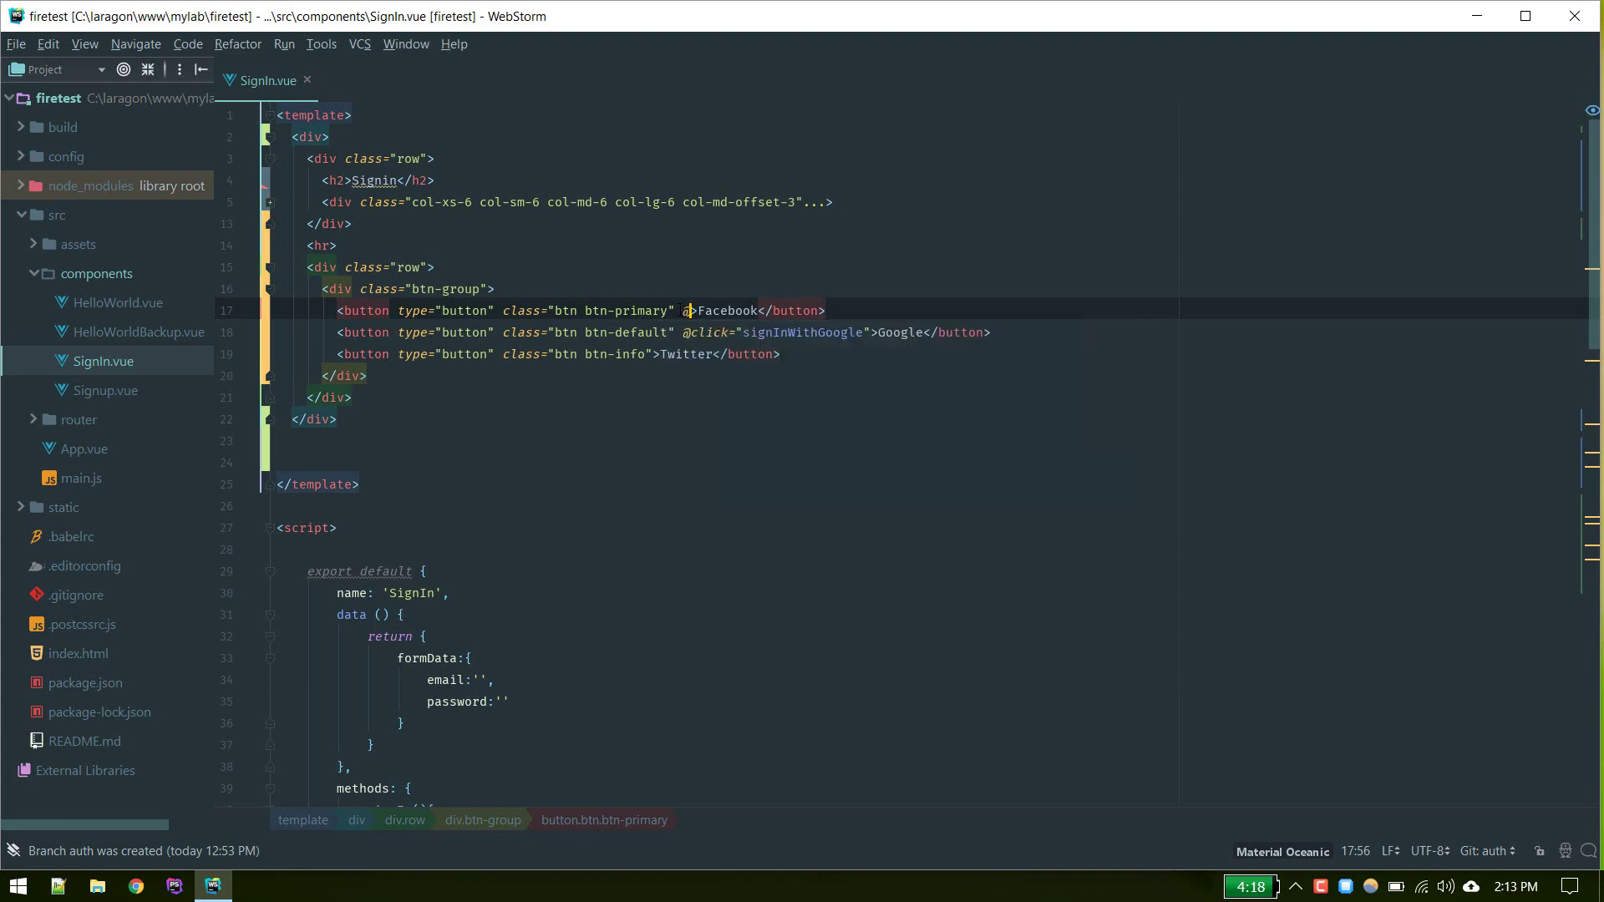
type("clic")
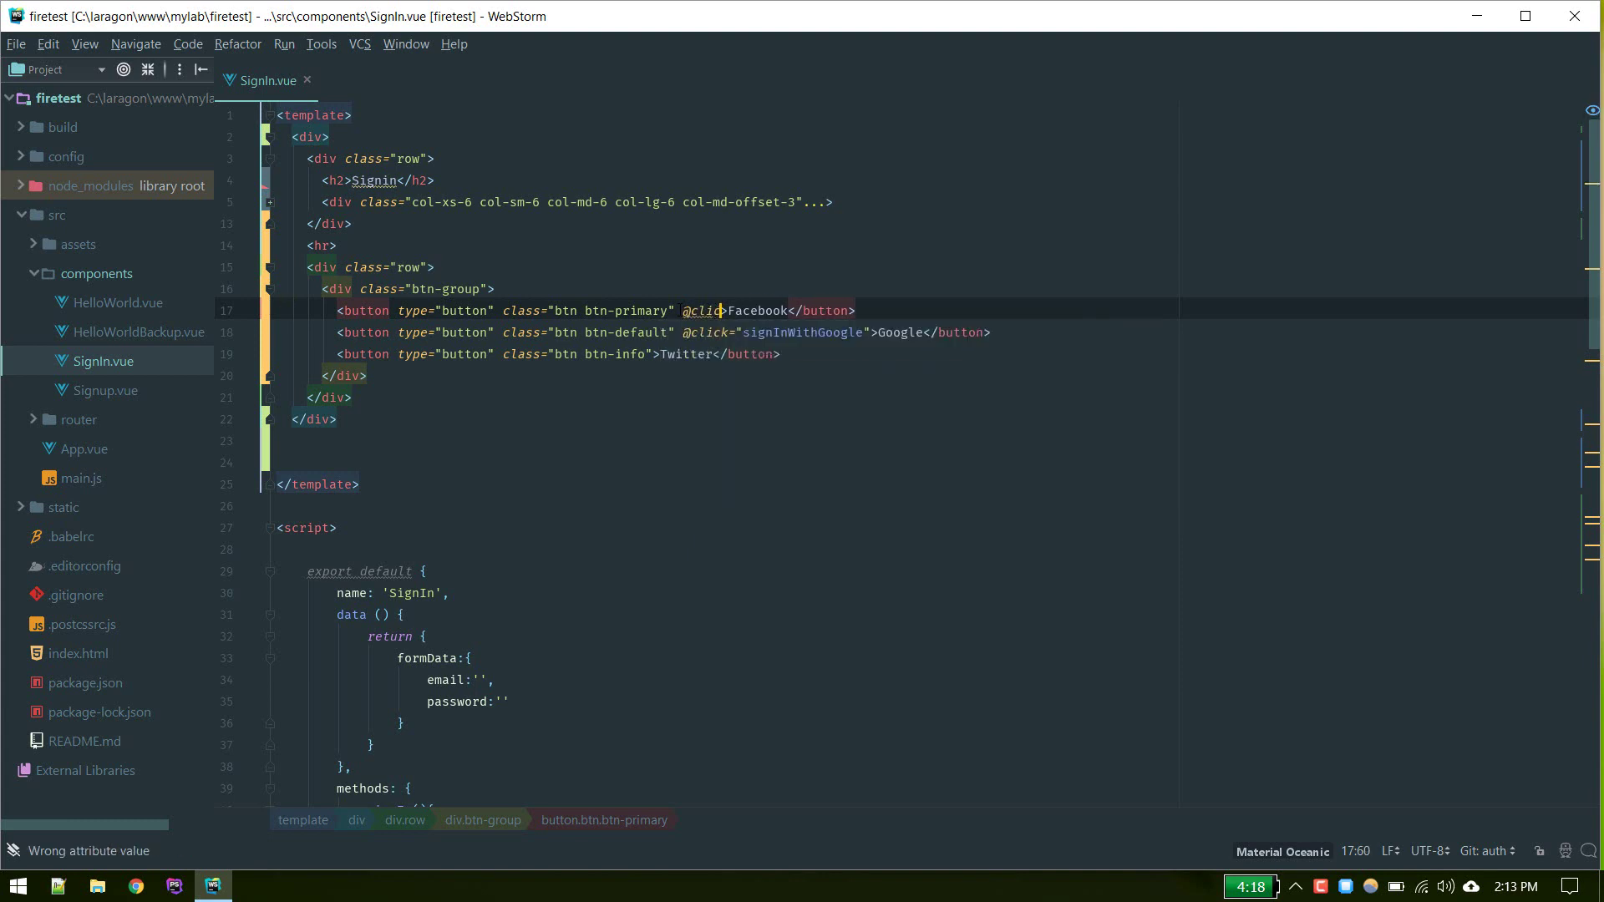
type("k")
type("\"signInWithFacebook\"")
left_click(819, 420)
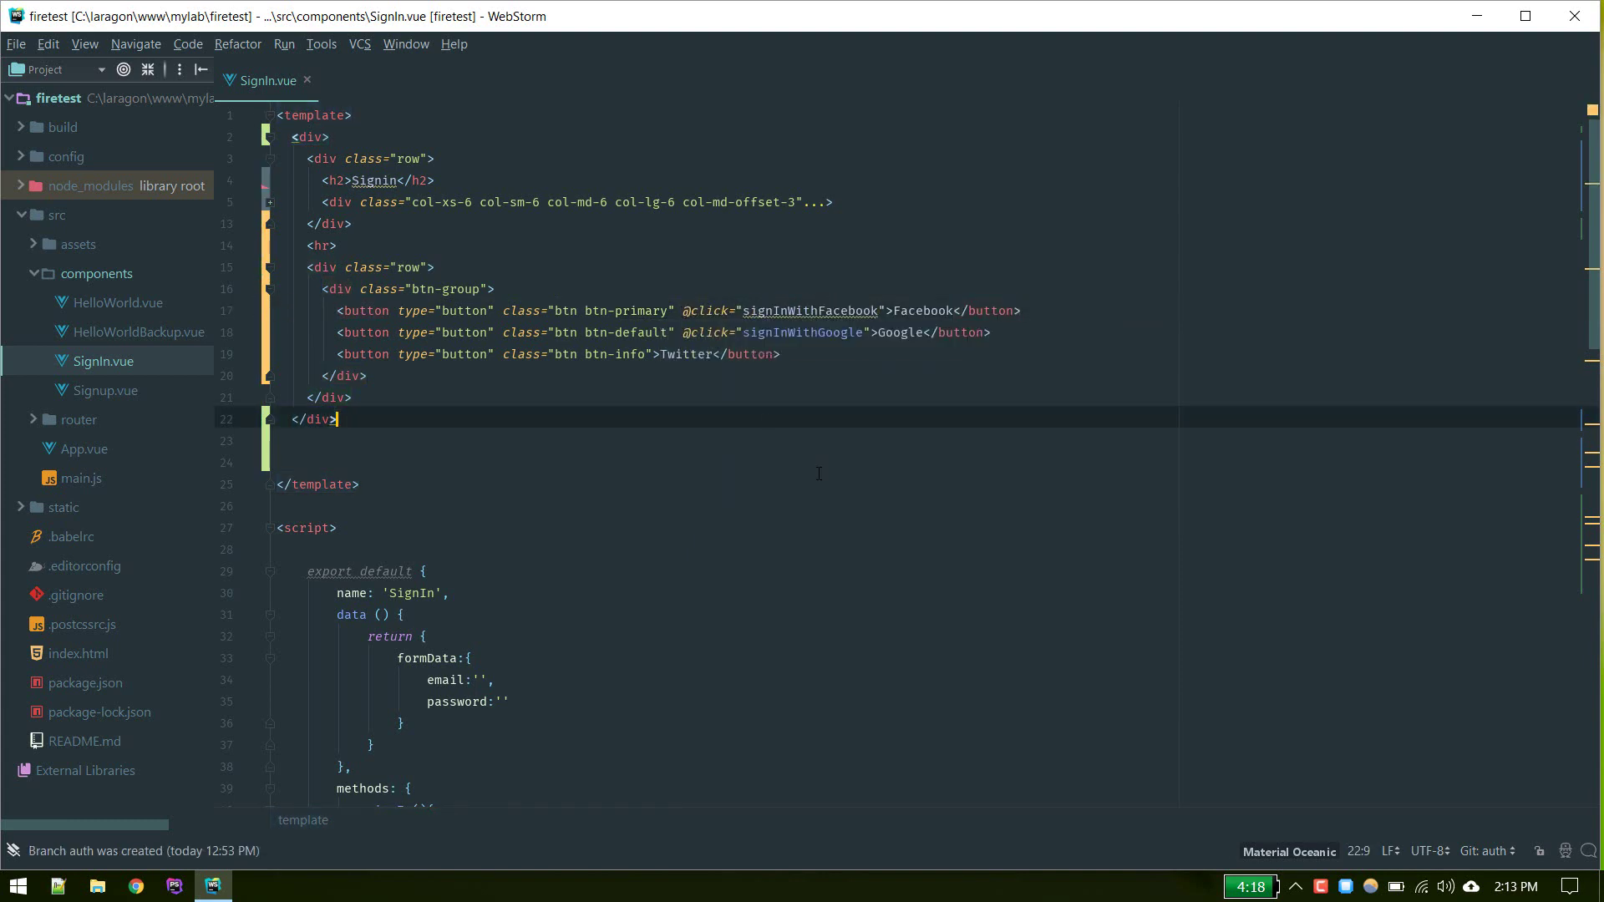
scroll(840, 507, "down", 7)
scroll(840, 507, "down", 7)
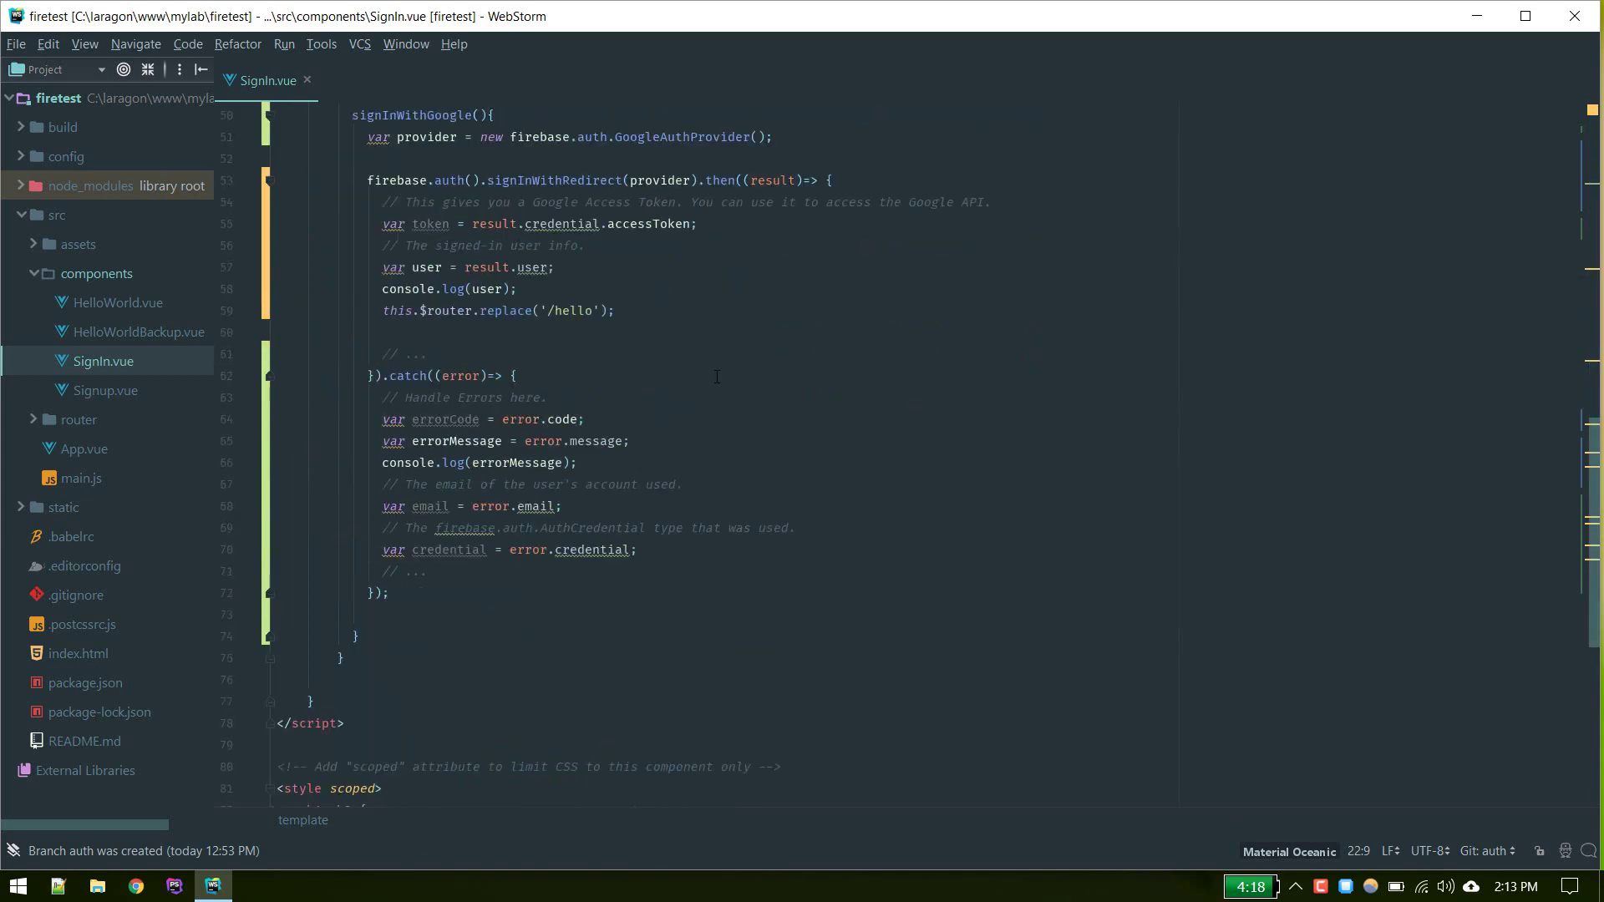
- Start a new signInWithFacebook method after signInWithGoogle
left_click(513, 116)
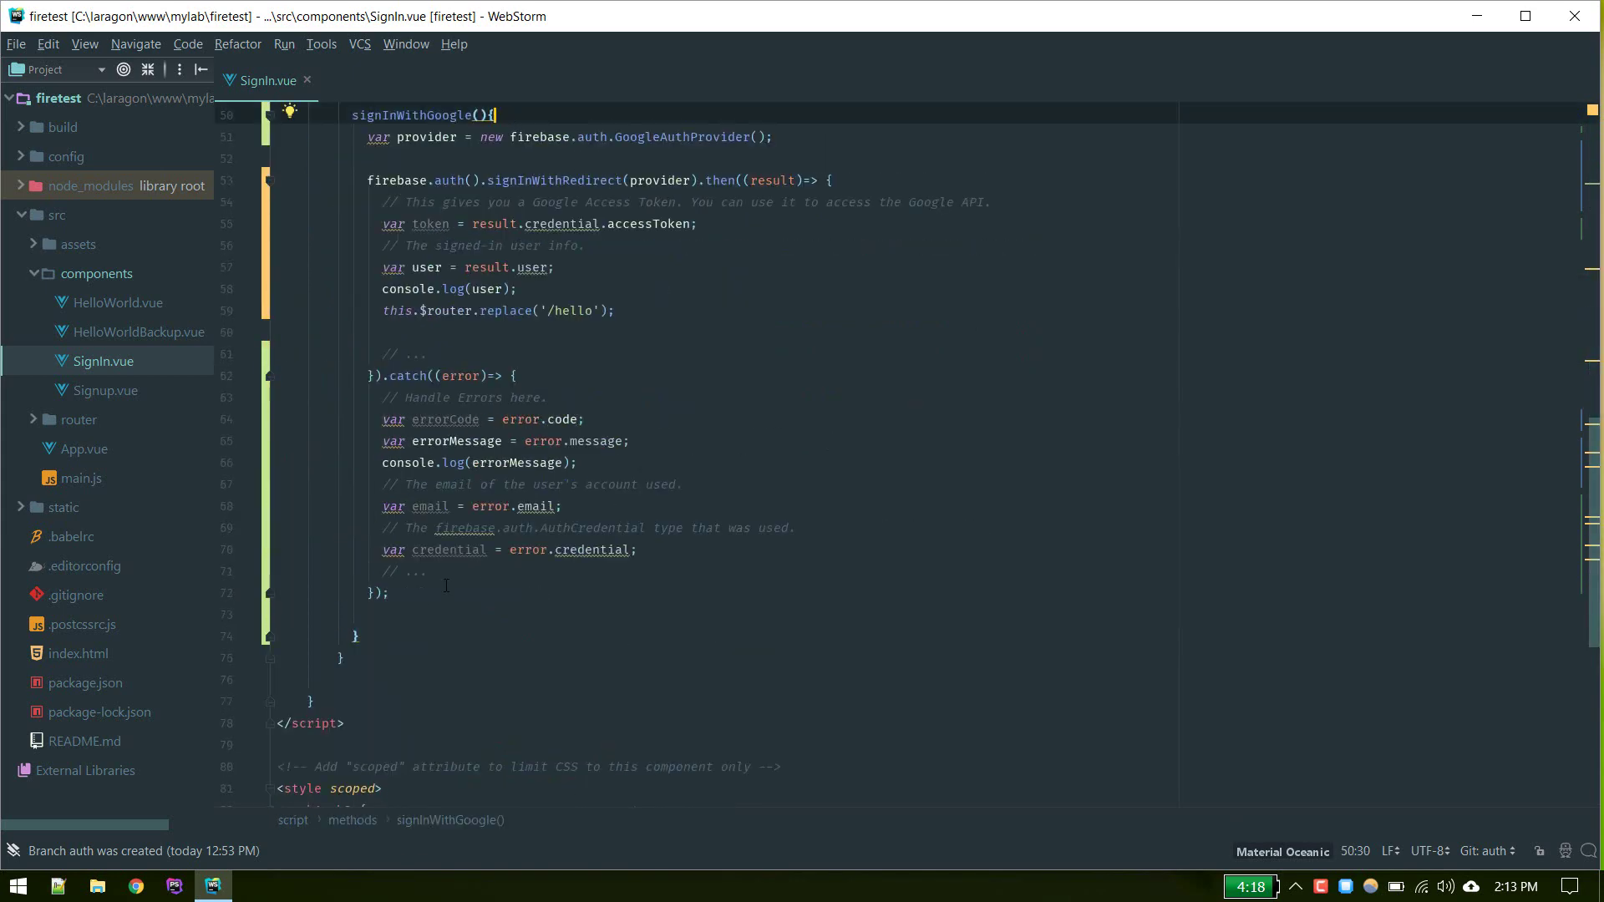
left_click(391, 635)
type(",")
key("Return")
type("signInWithF")
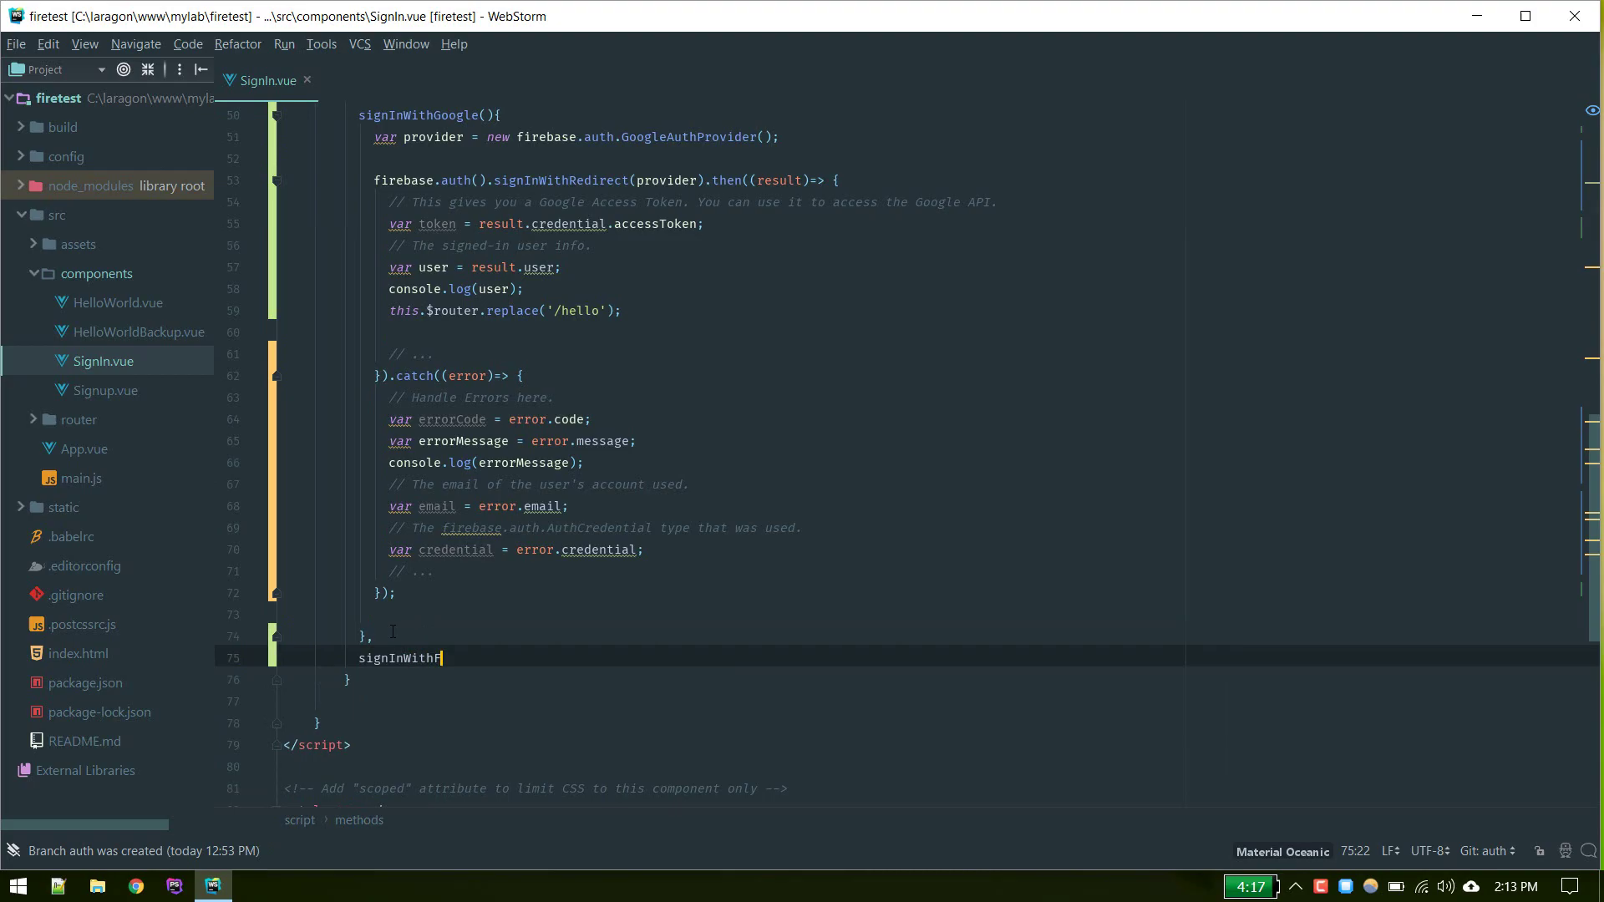
type("acebook(){")
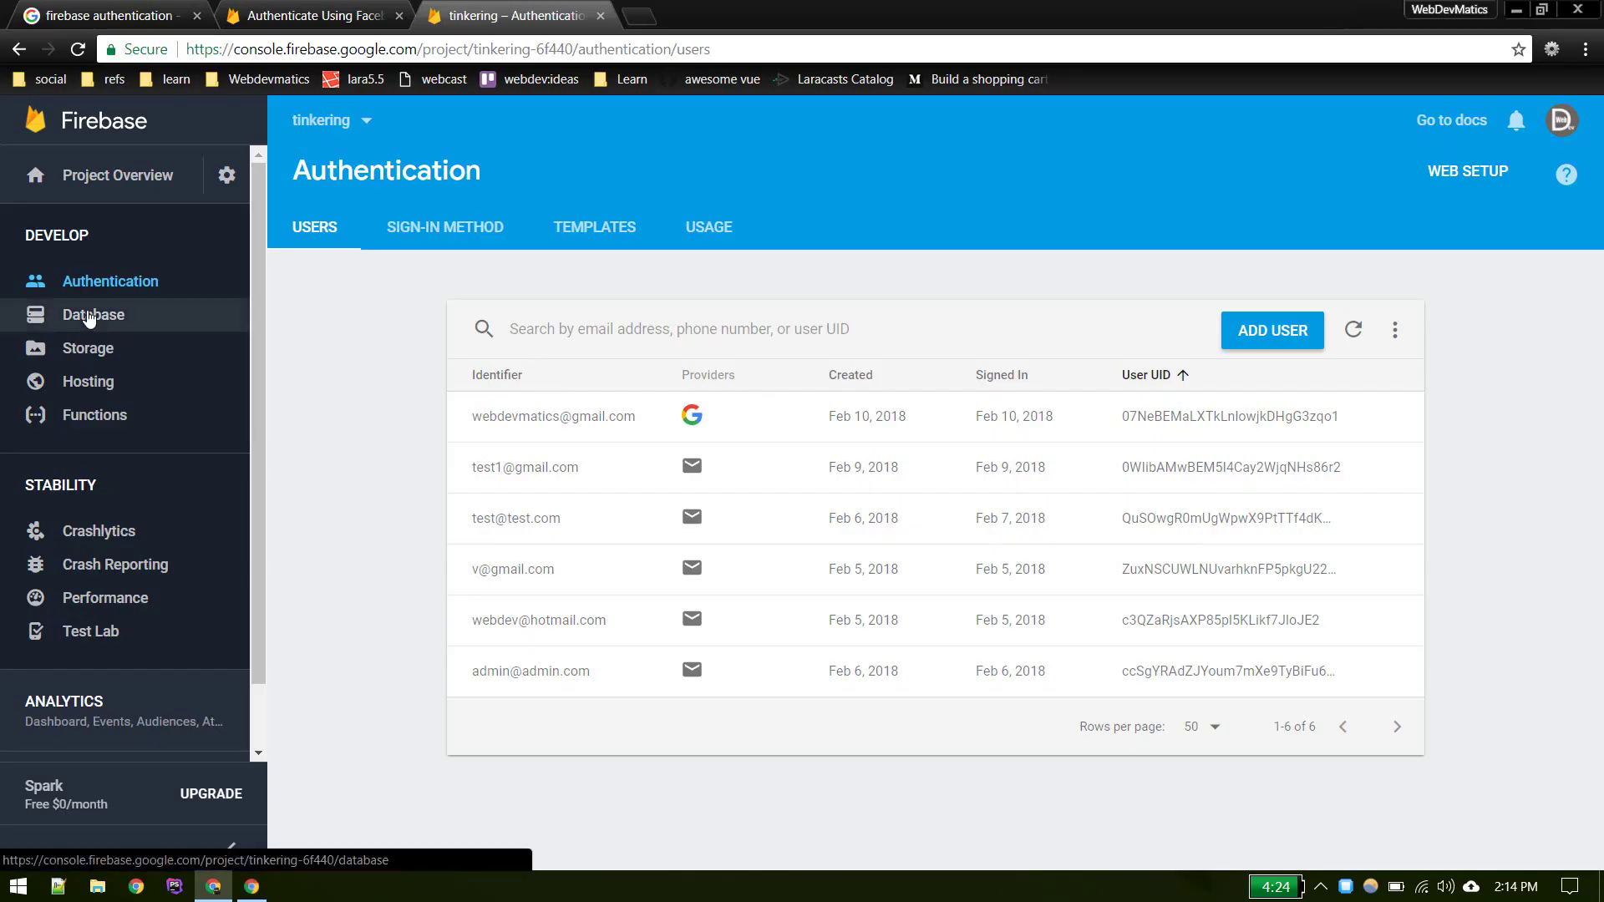
- Toggle on the Facebook provider under Sign-in Method, leaving App ID and secret blank
left_click(477, 232)
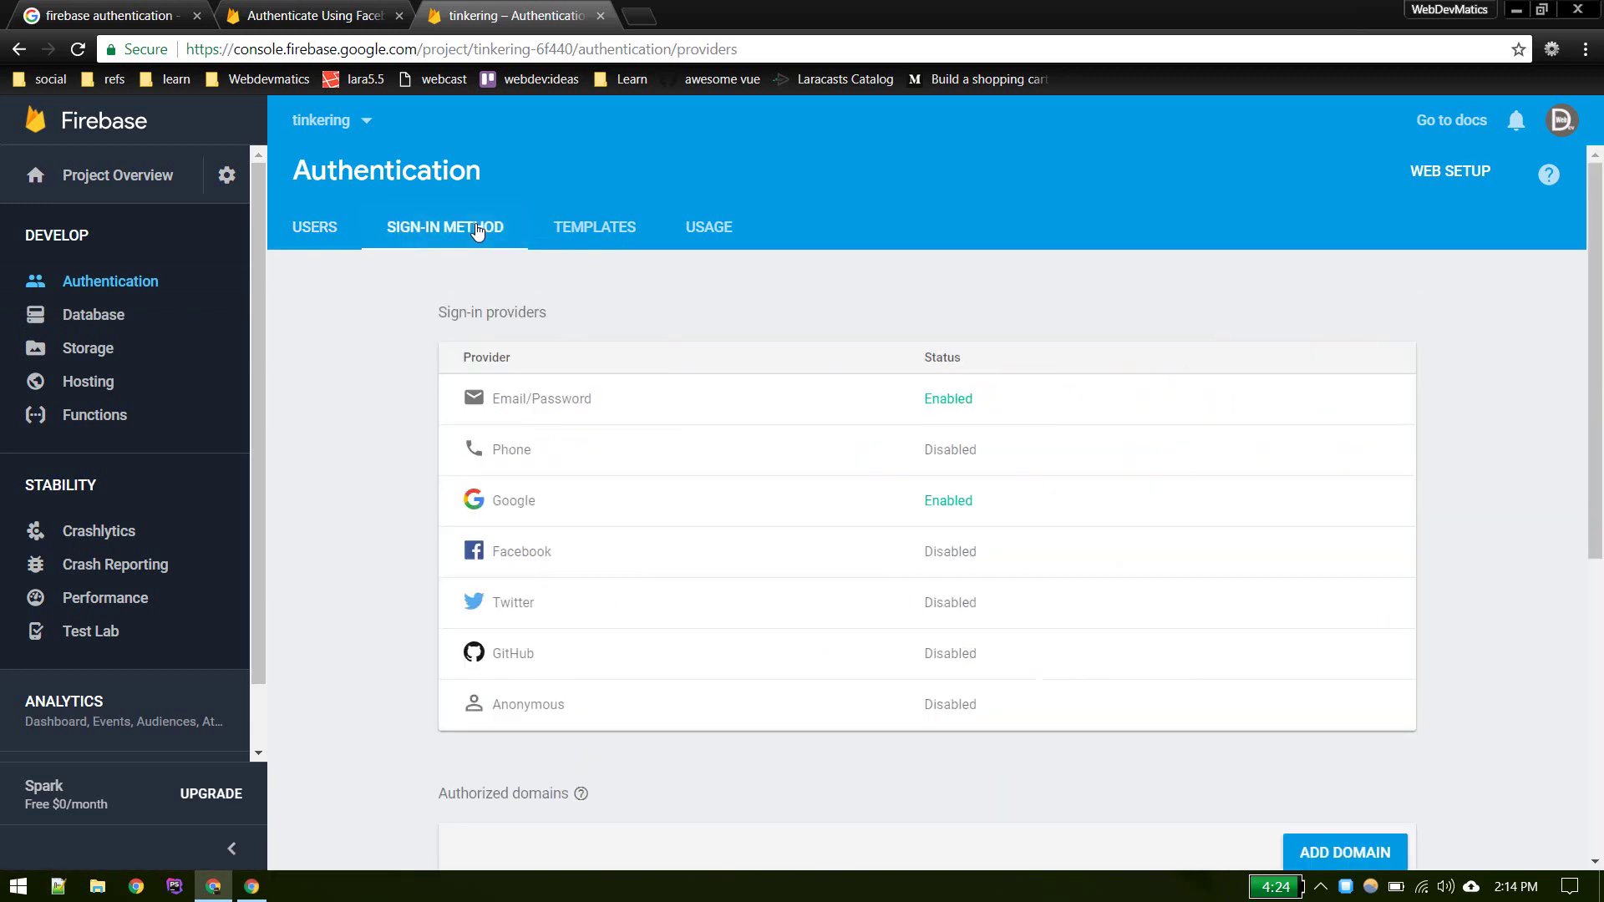
mouse_move(928, 551)
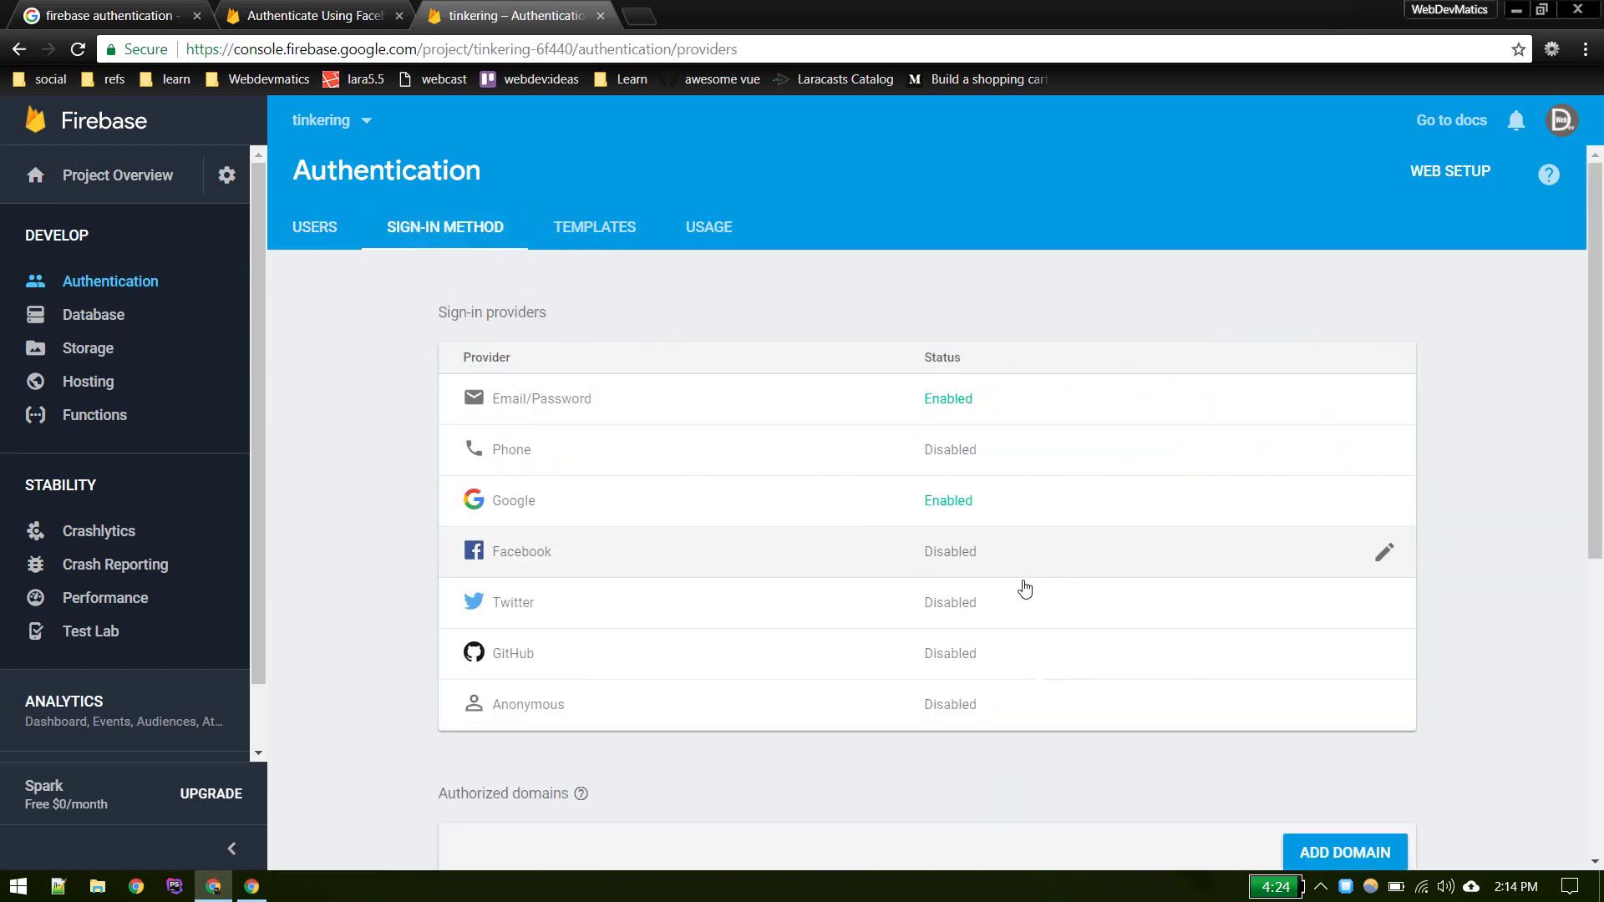
left_click(1387, 555)
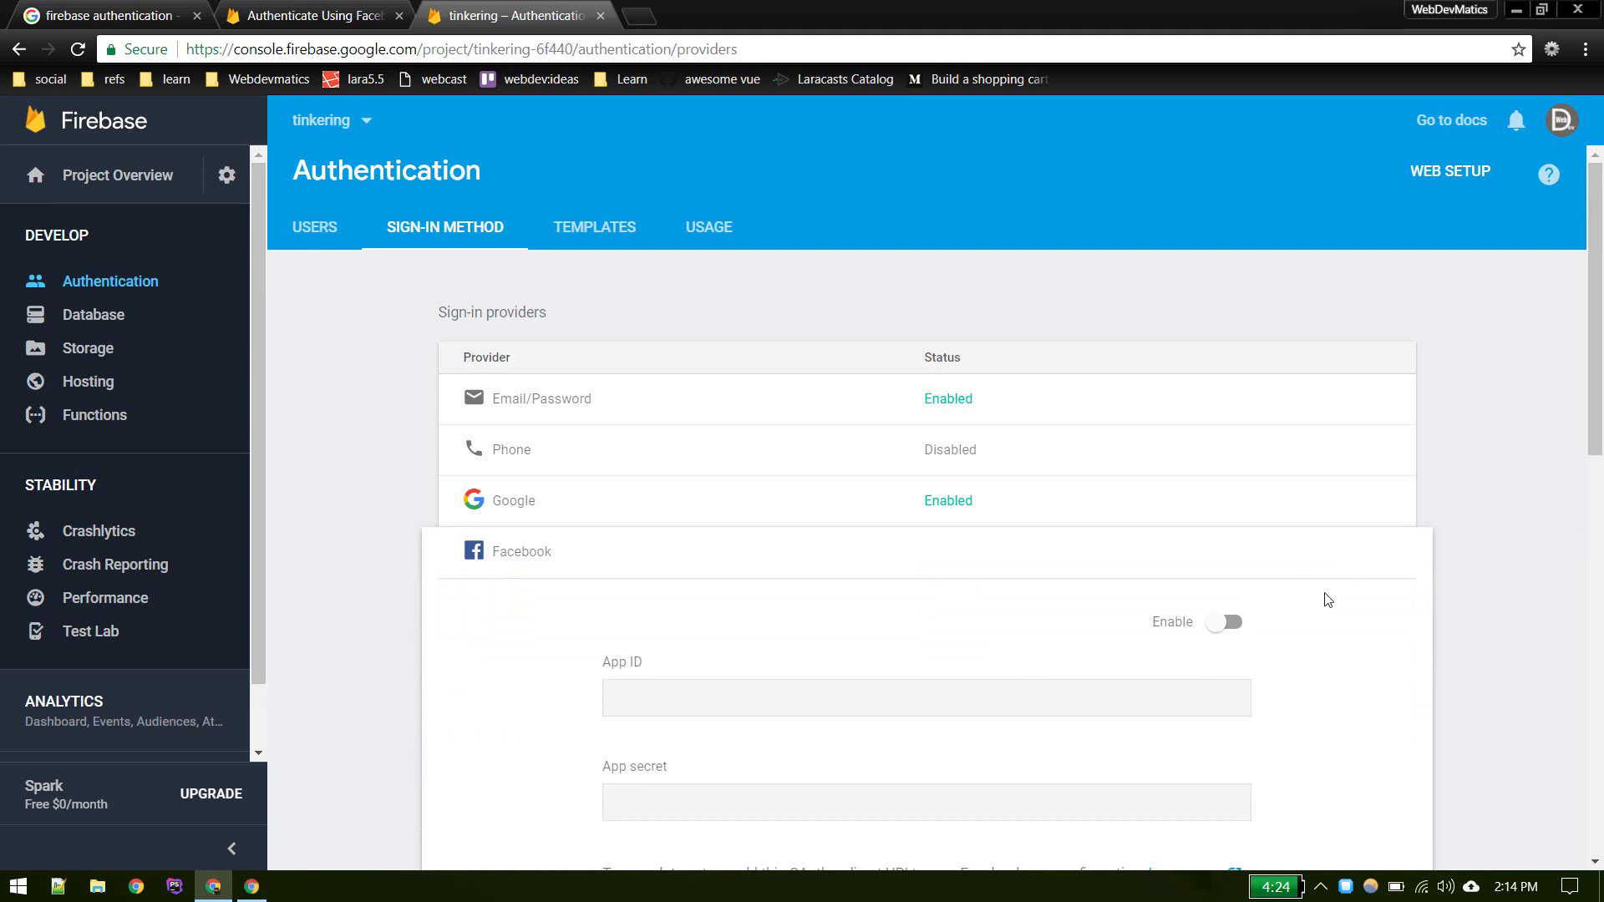
scroll(1328, 601, "down", 1)
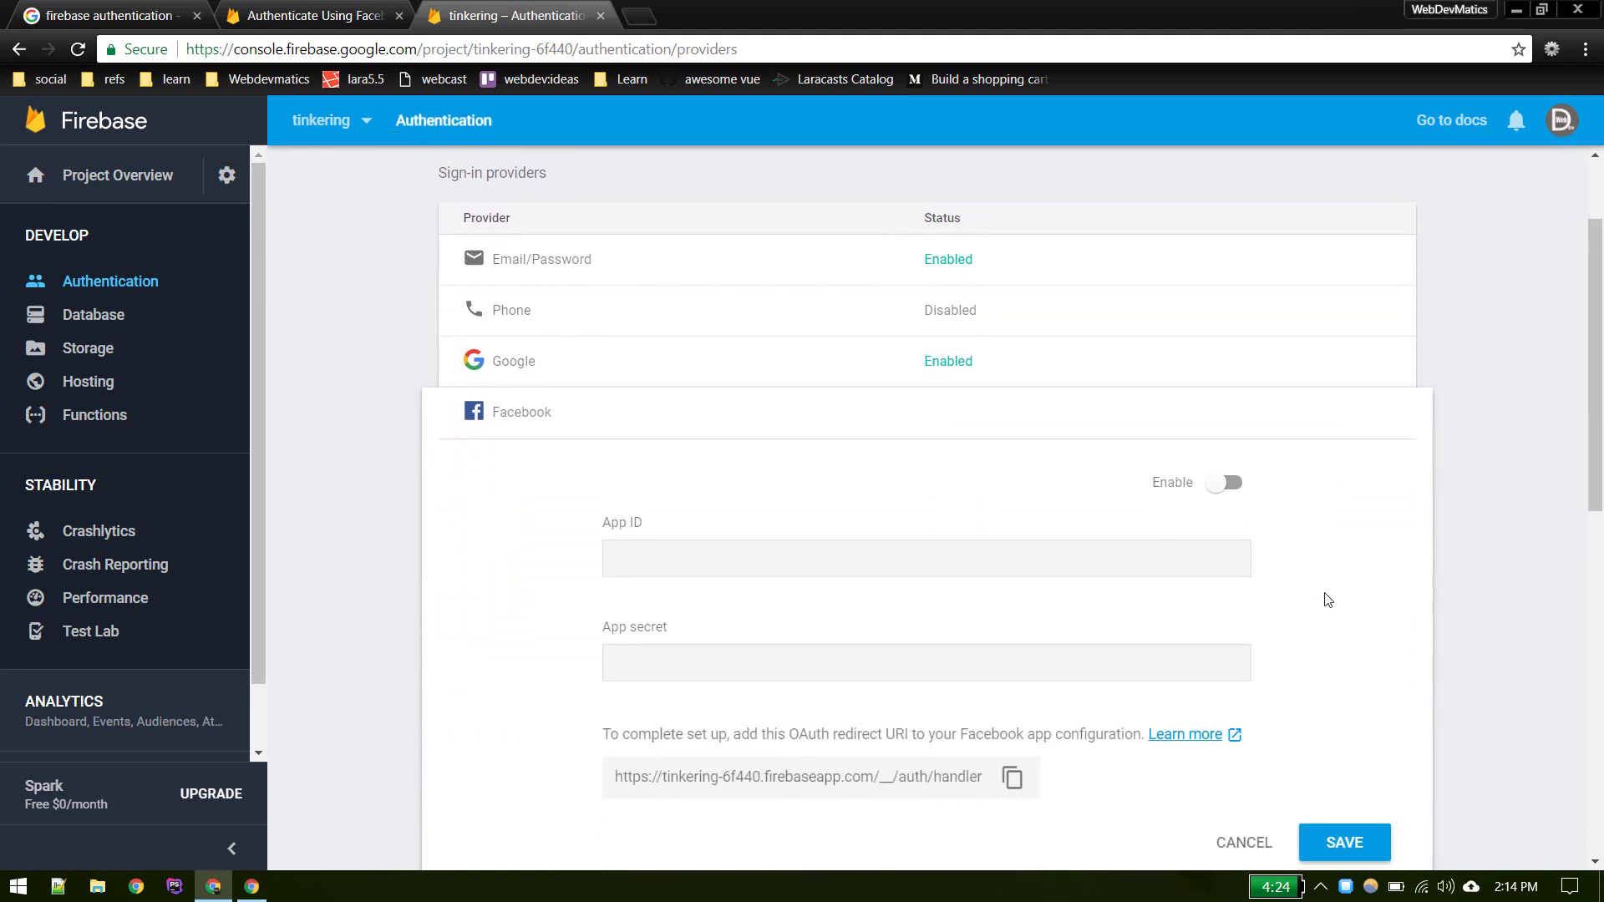
left_click(1233, 484)
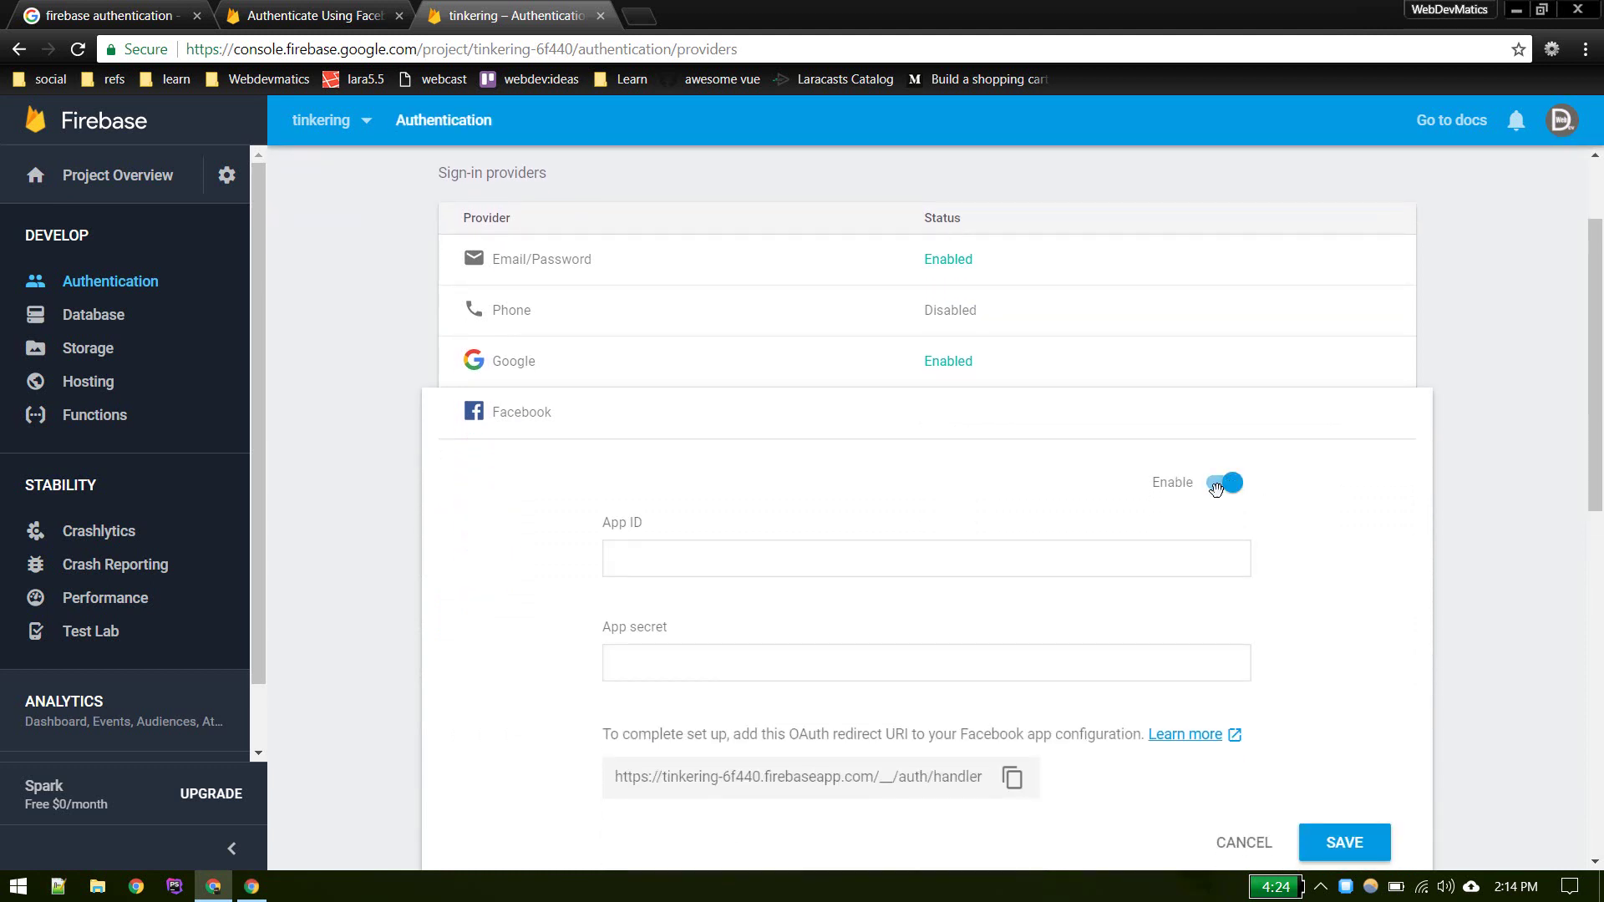
left_click(691, 677)
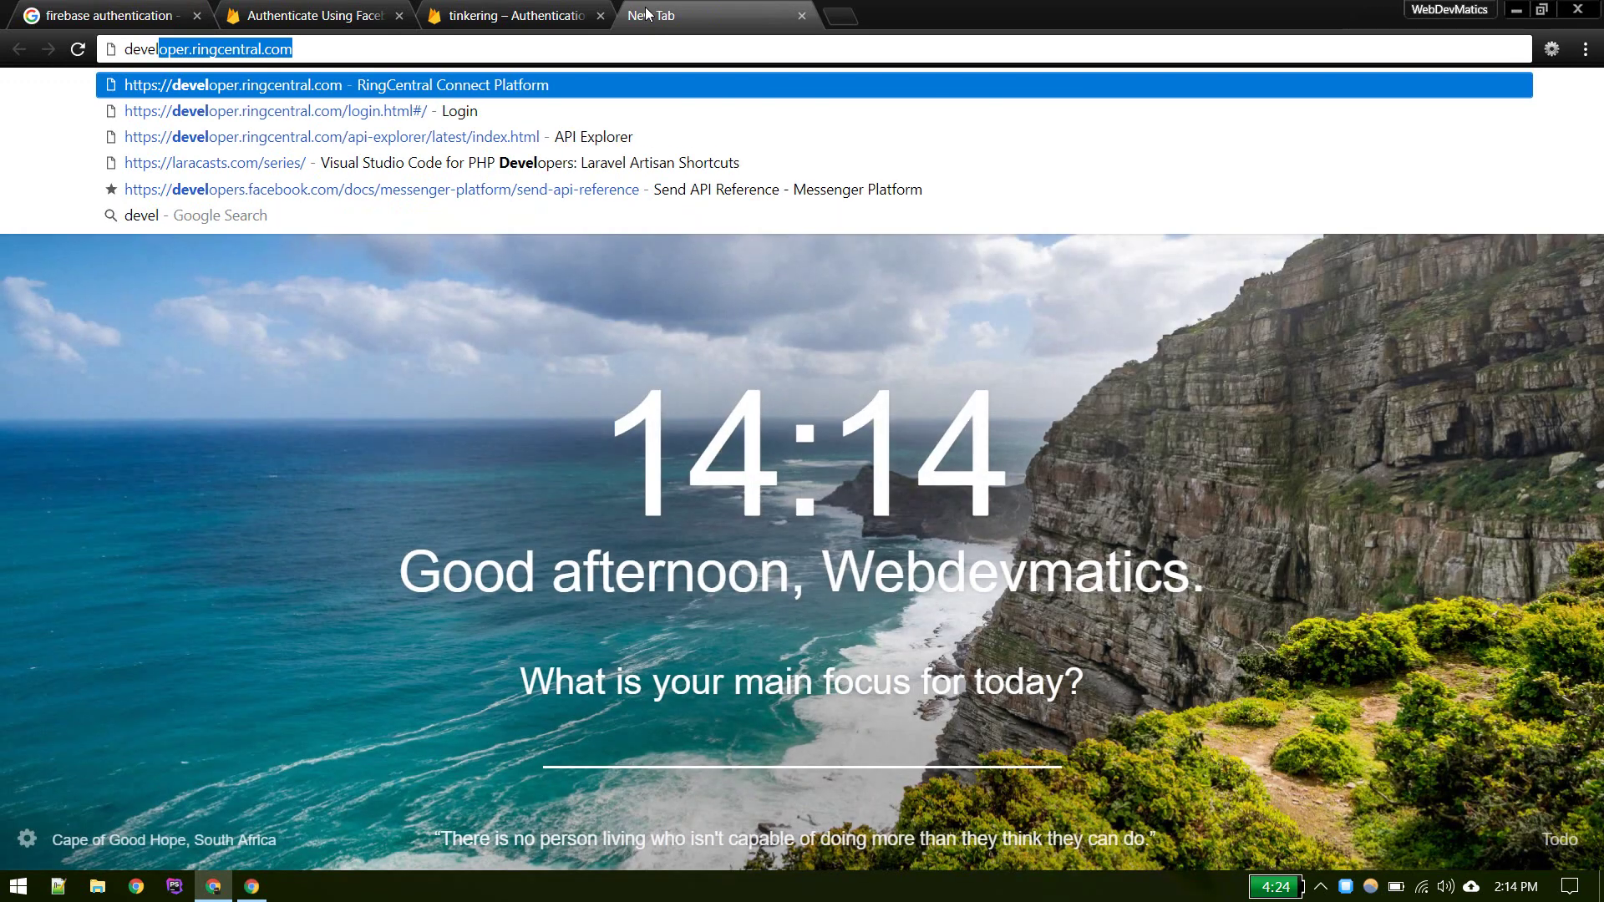
type("oper.fac")
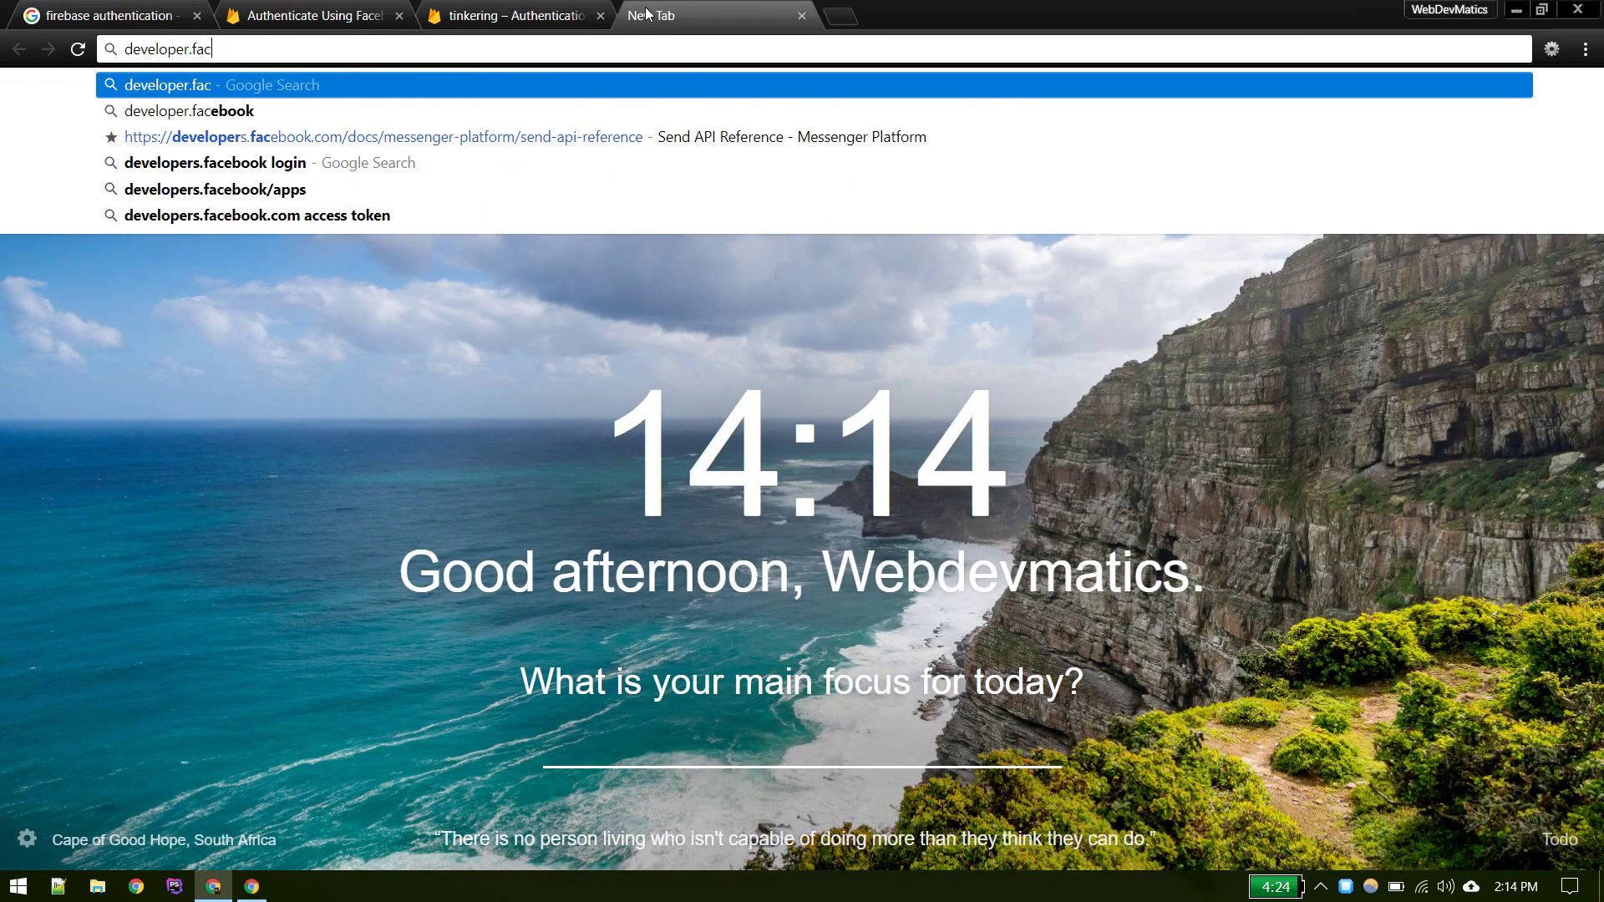
type("ebook.com")
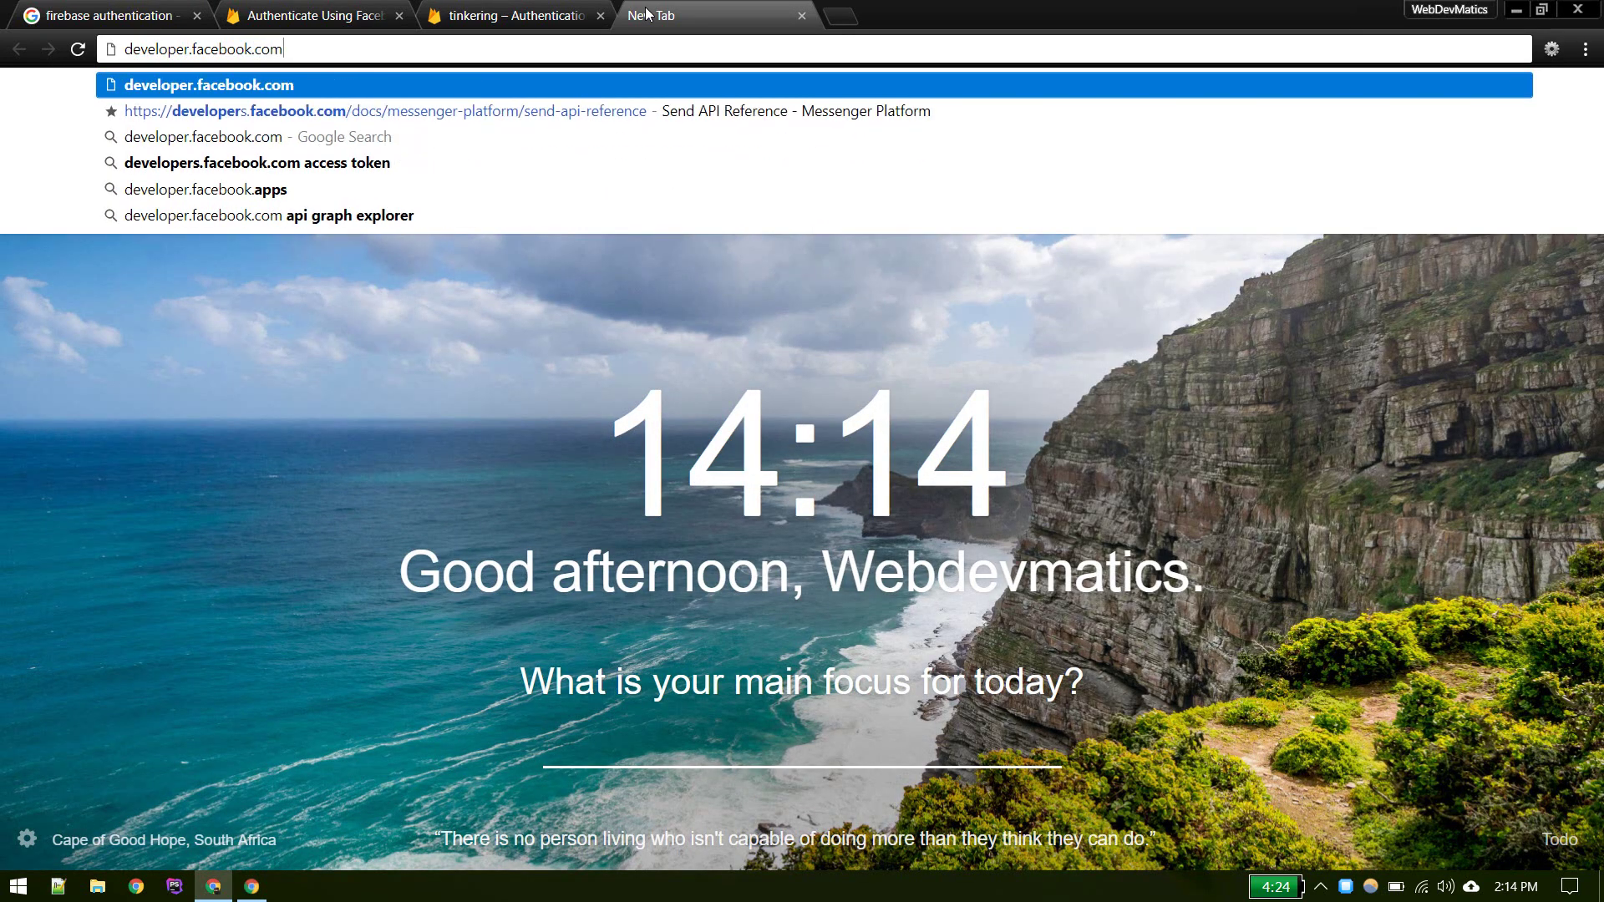
- Create the fire-youtube app on developers.facebook.com and copy its App ID
key("Return")
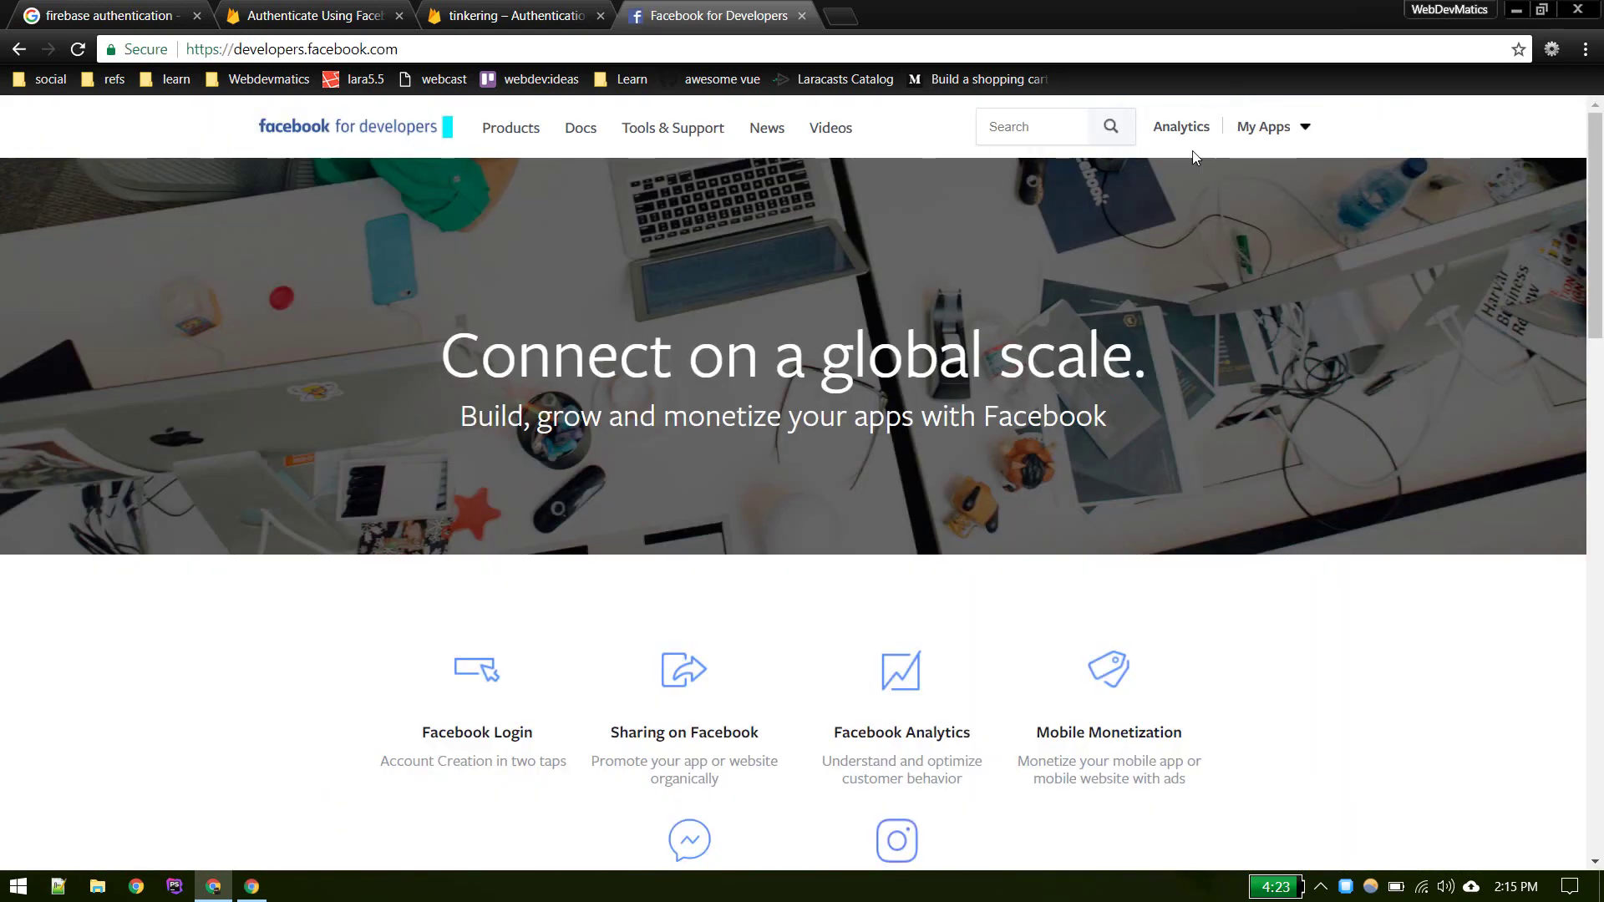
mouse_move(1263, 127)
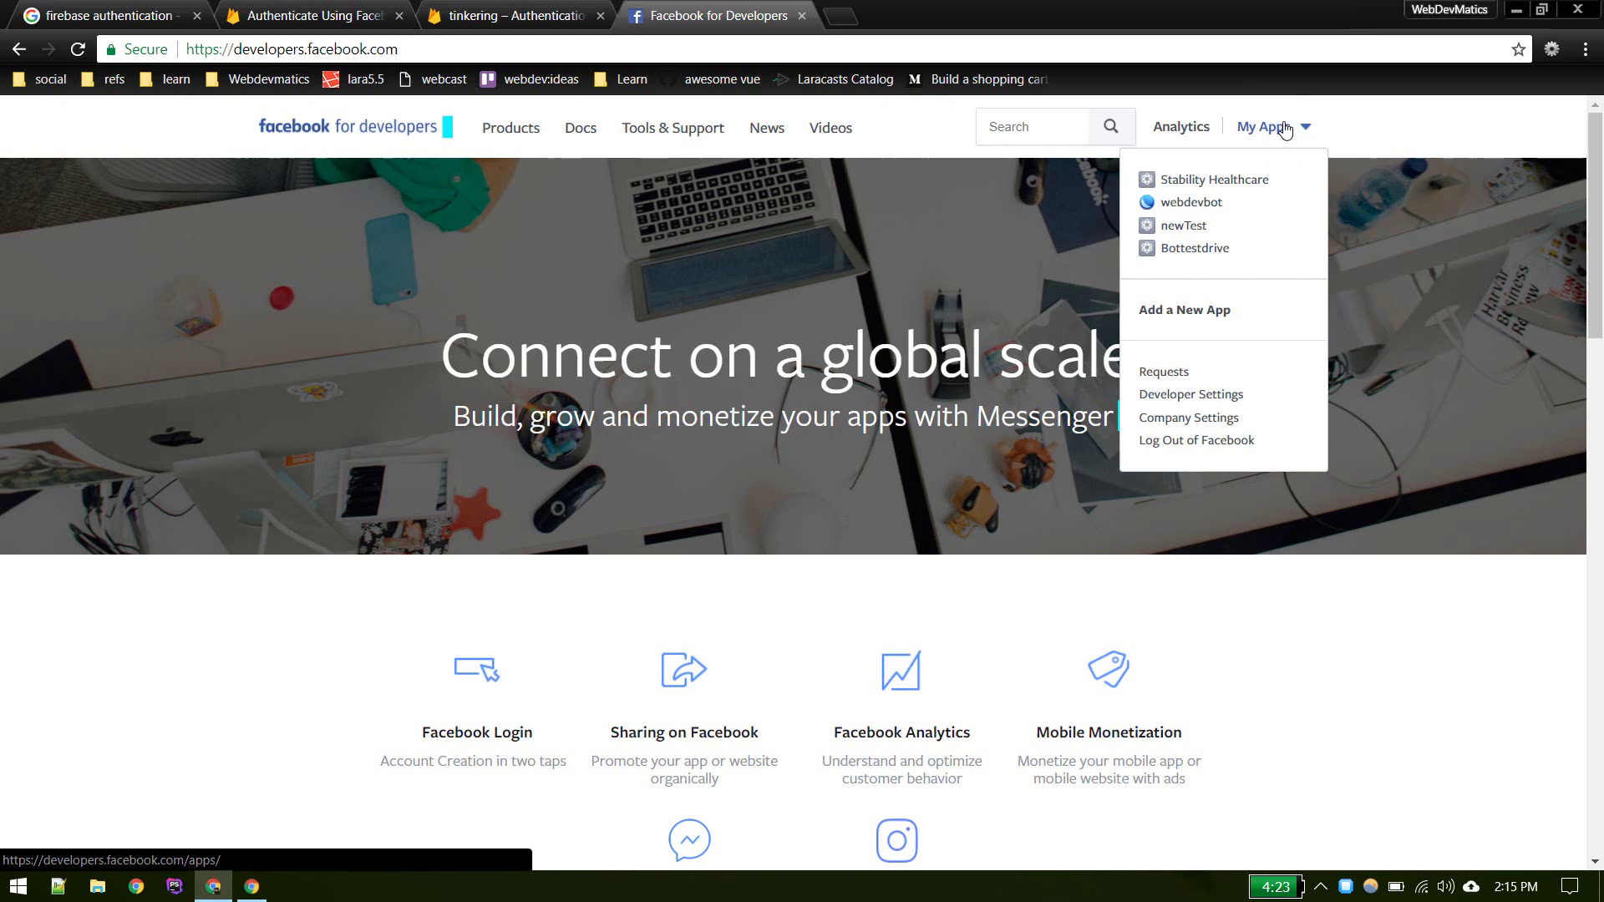
left_click(1185, 311)
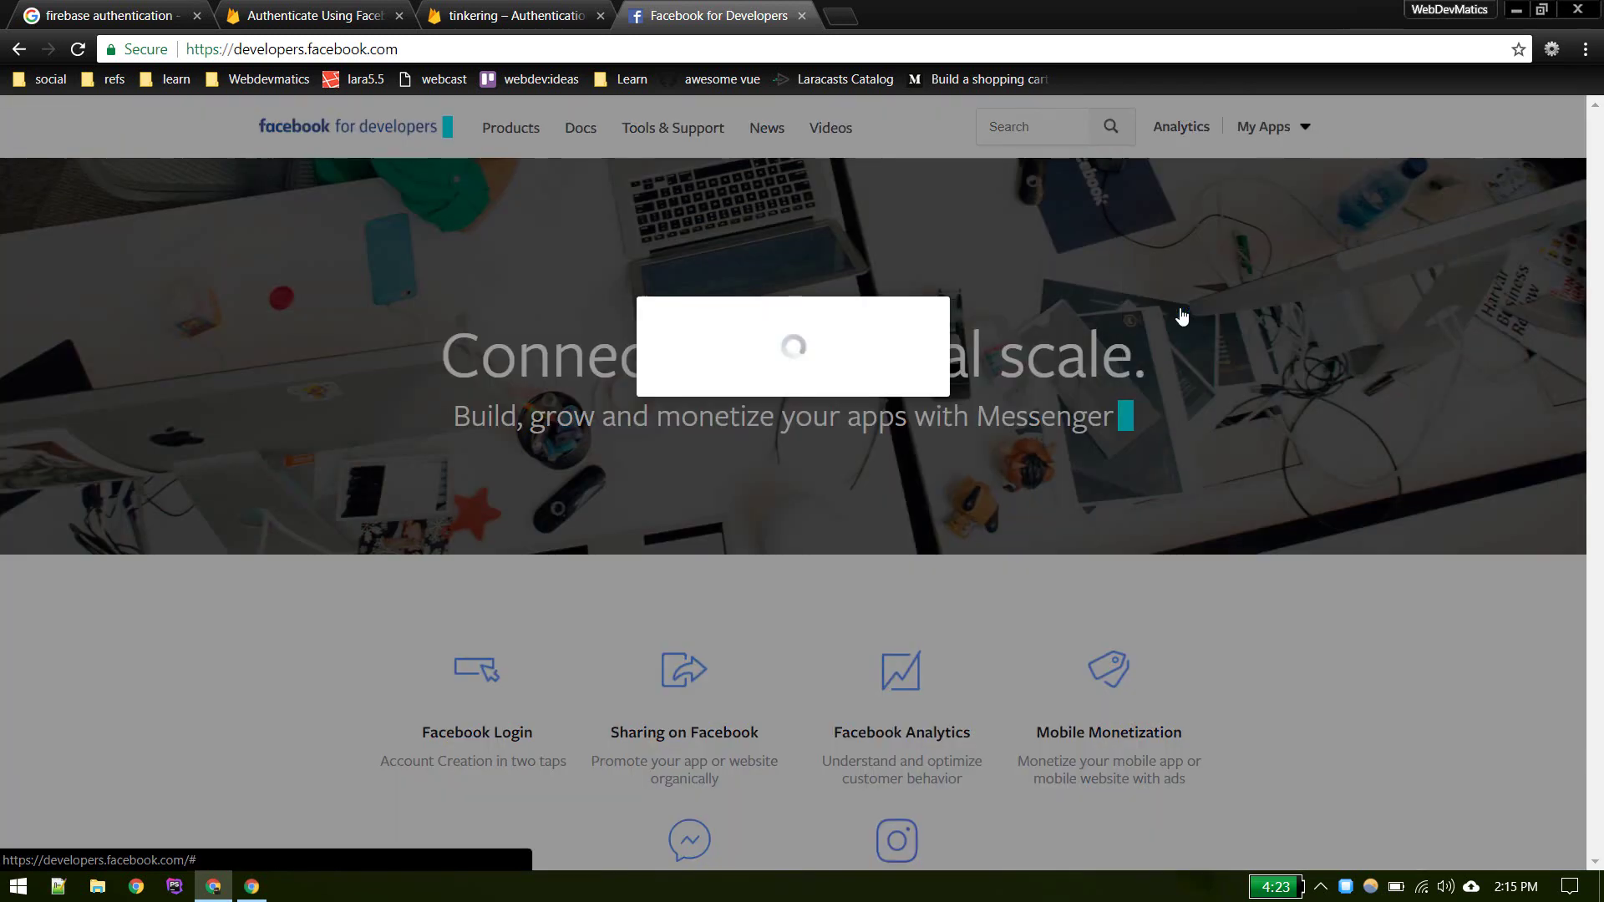
left_click(1085, 573)
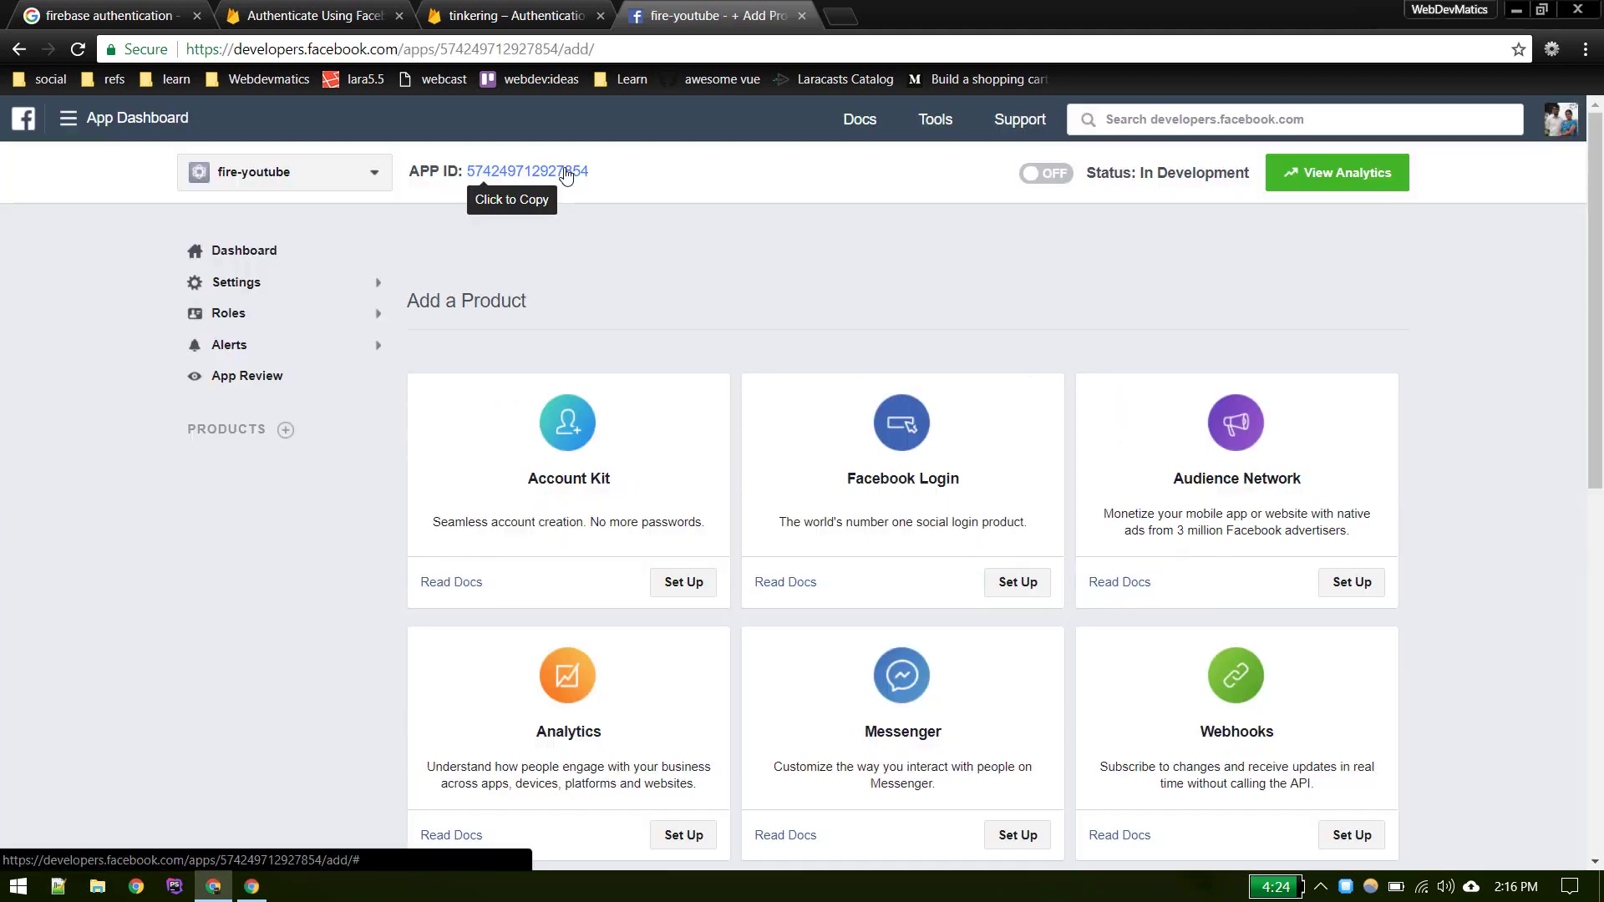
left_click(565, 172)
- Paste fire-youtube's App ID and App Secret into Firebase's Facebook provider and save
left_click(508, 14)
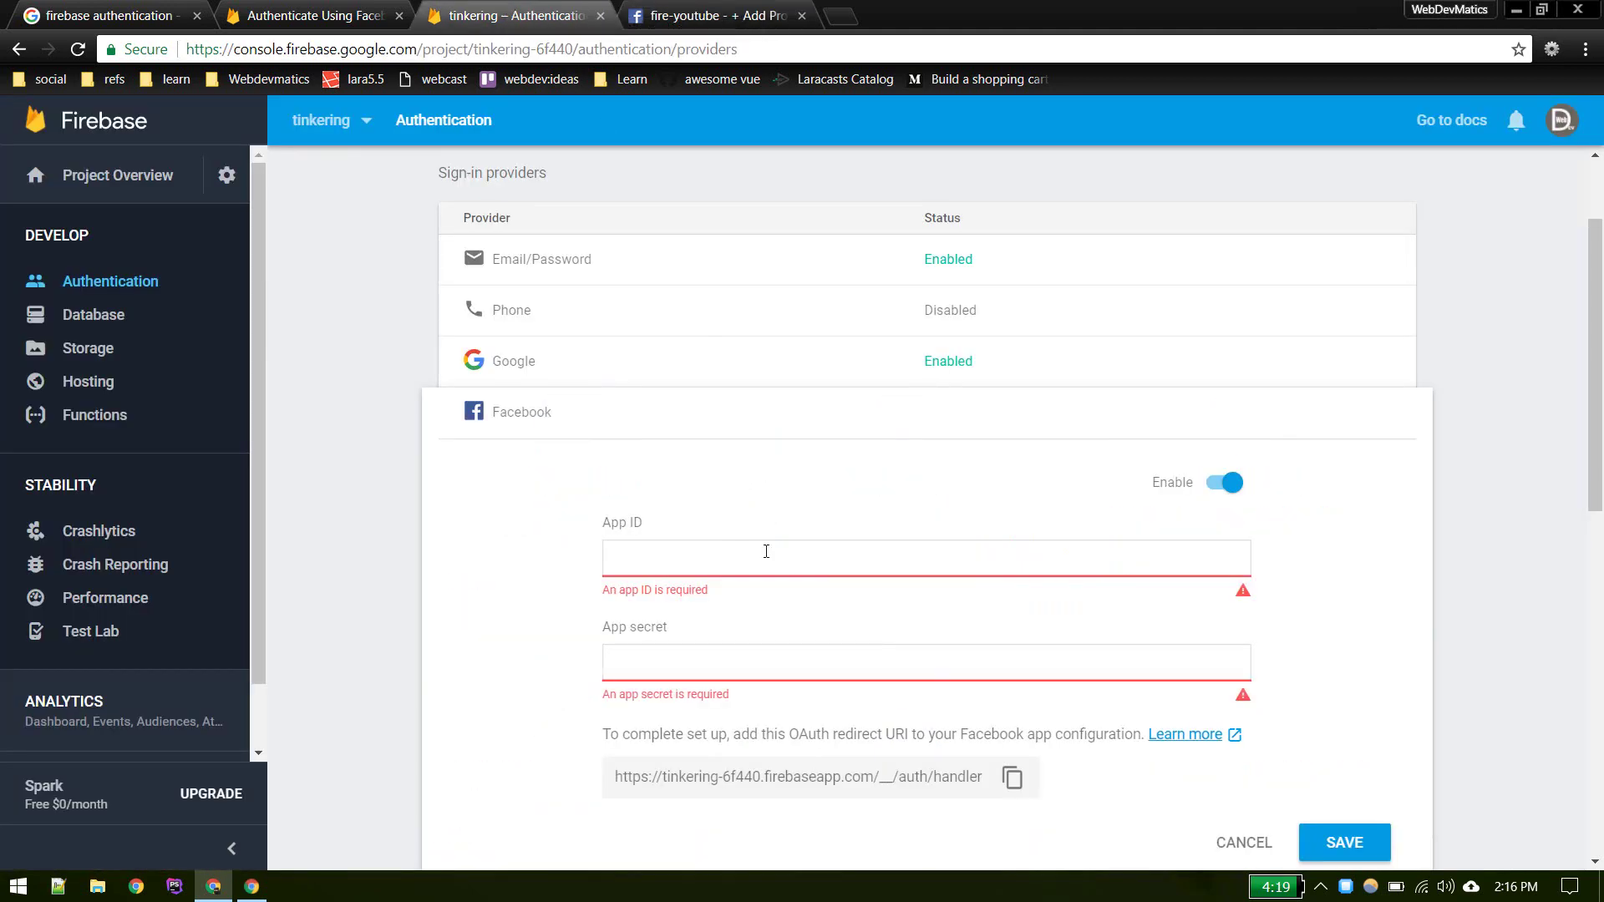
key("ctrl+v")
key("ctrl+Tab")
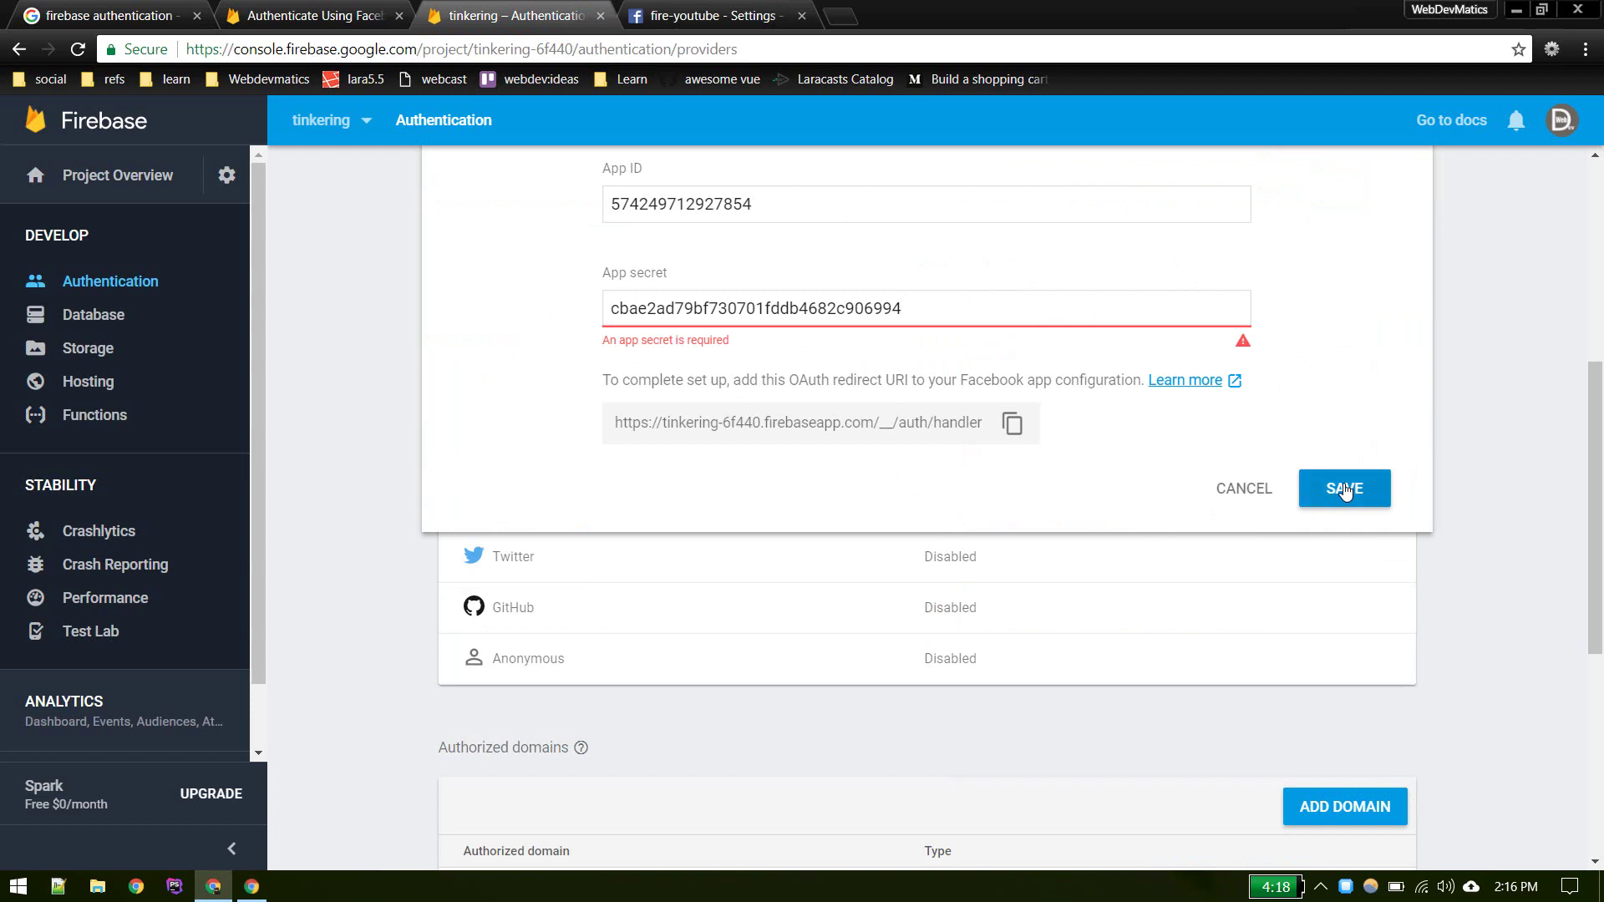
left_click(1343, 488)
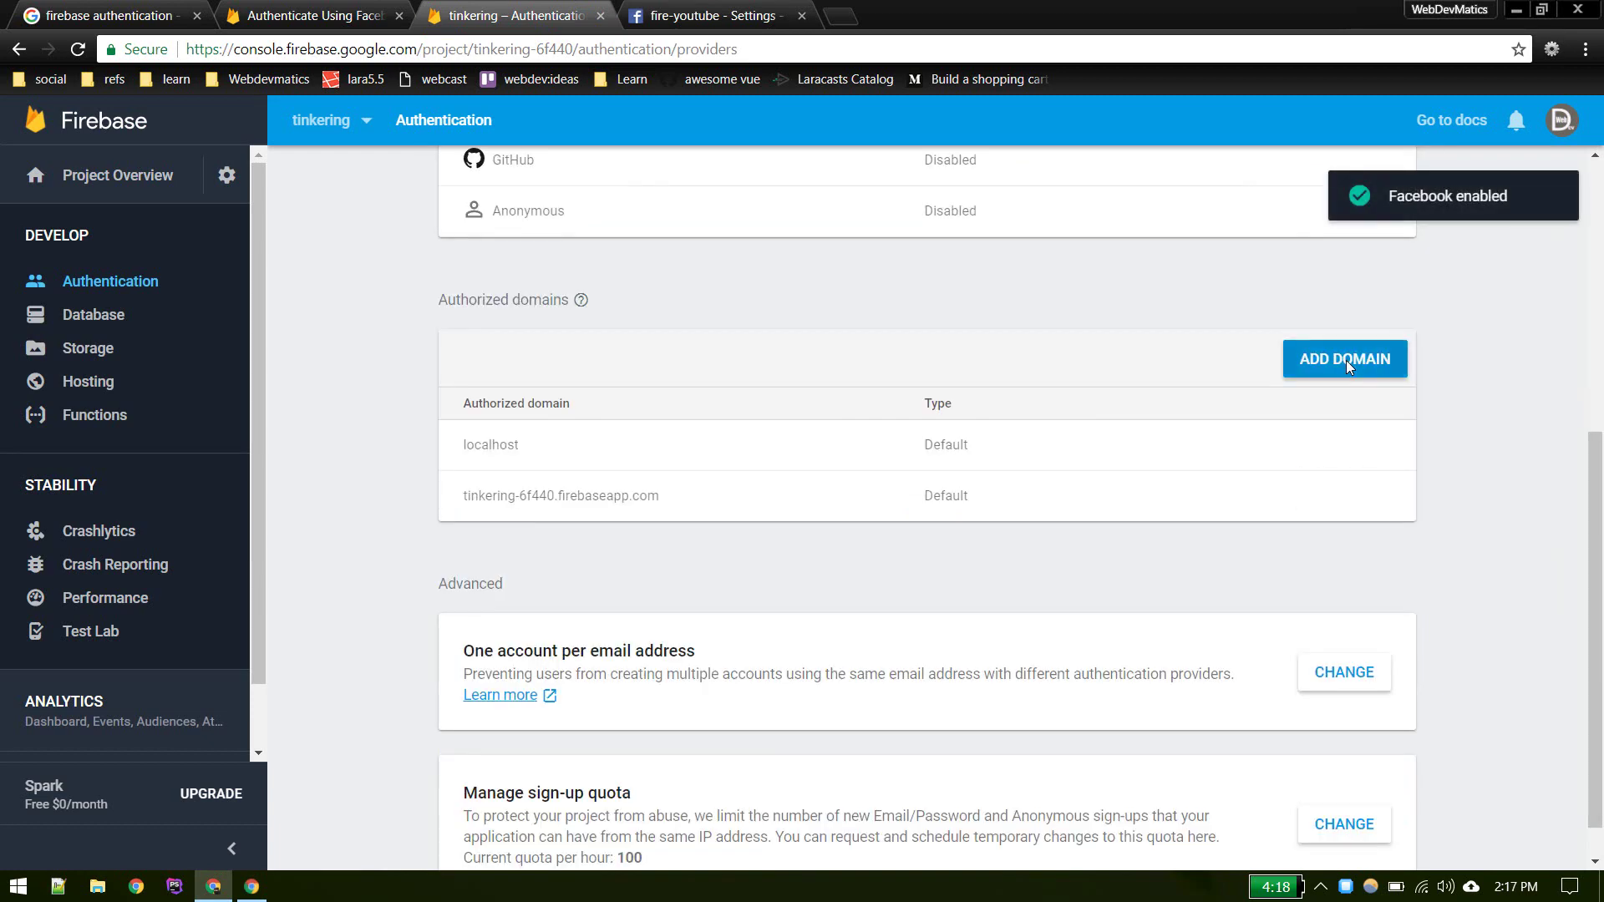
scroll(1347, 365, "up", 2)
scroll(1347, 369, "up", 3)
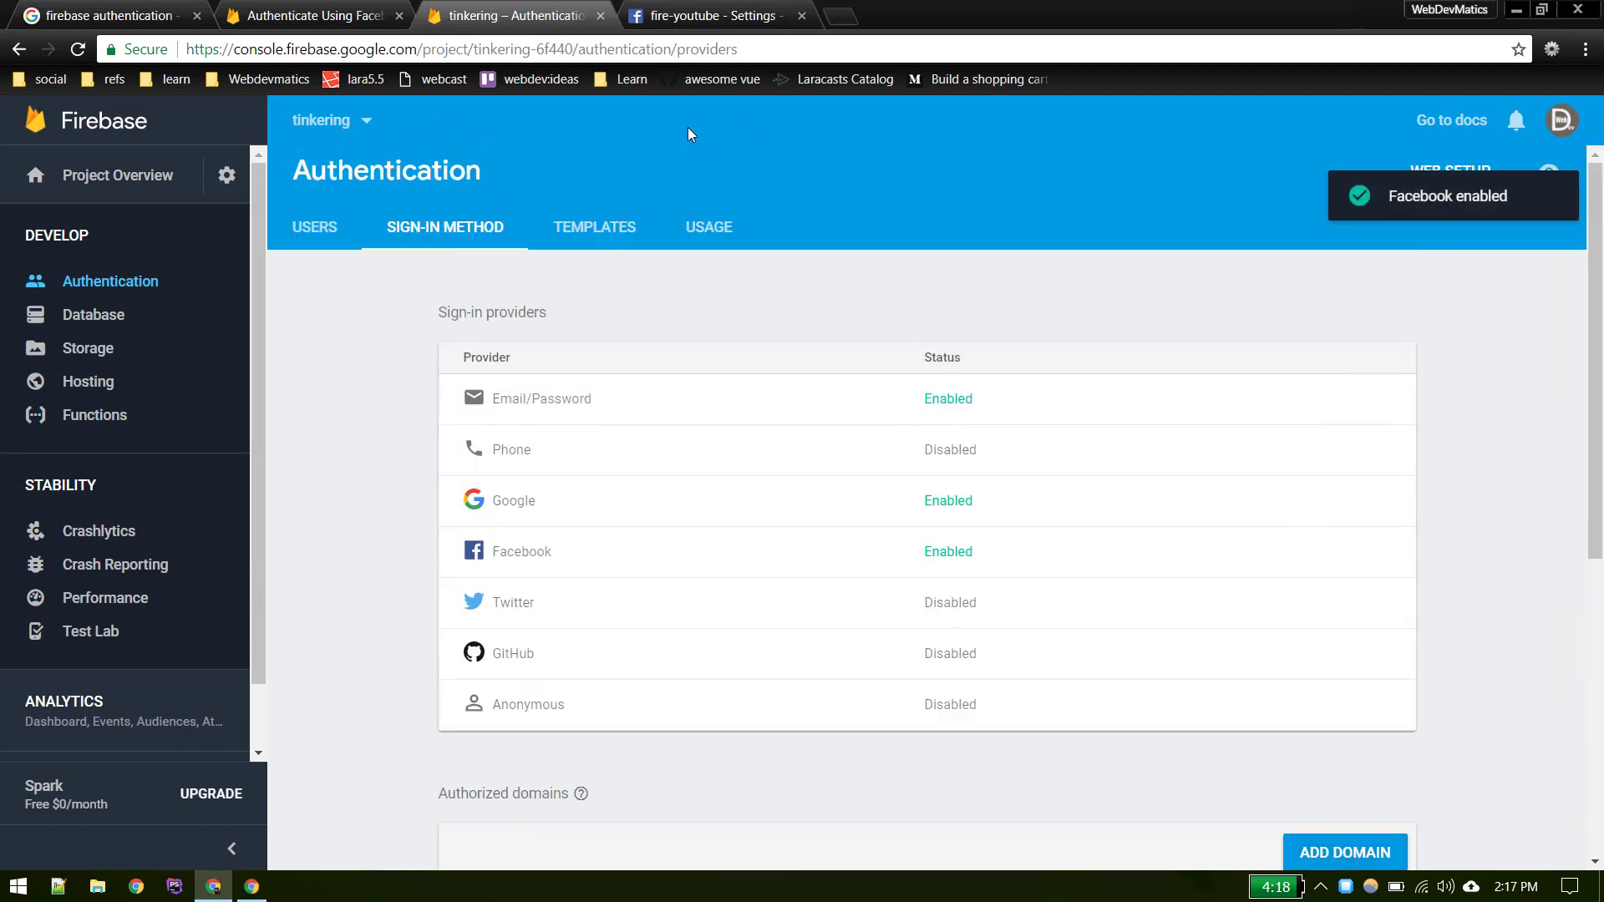
left_click(709, 15)
left_click(481, 10)
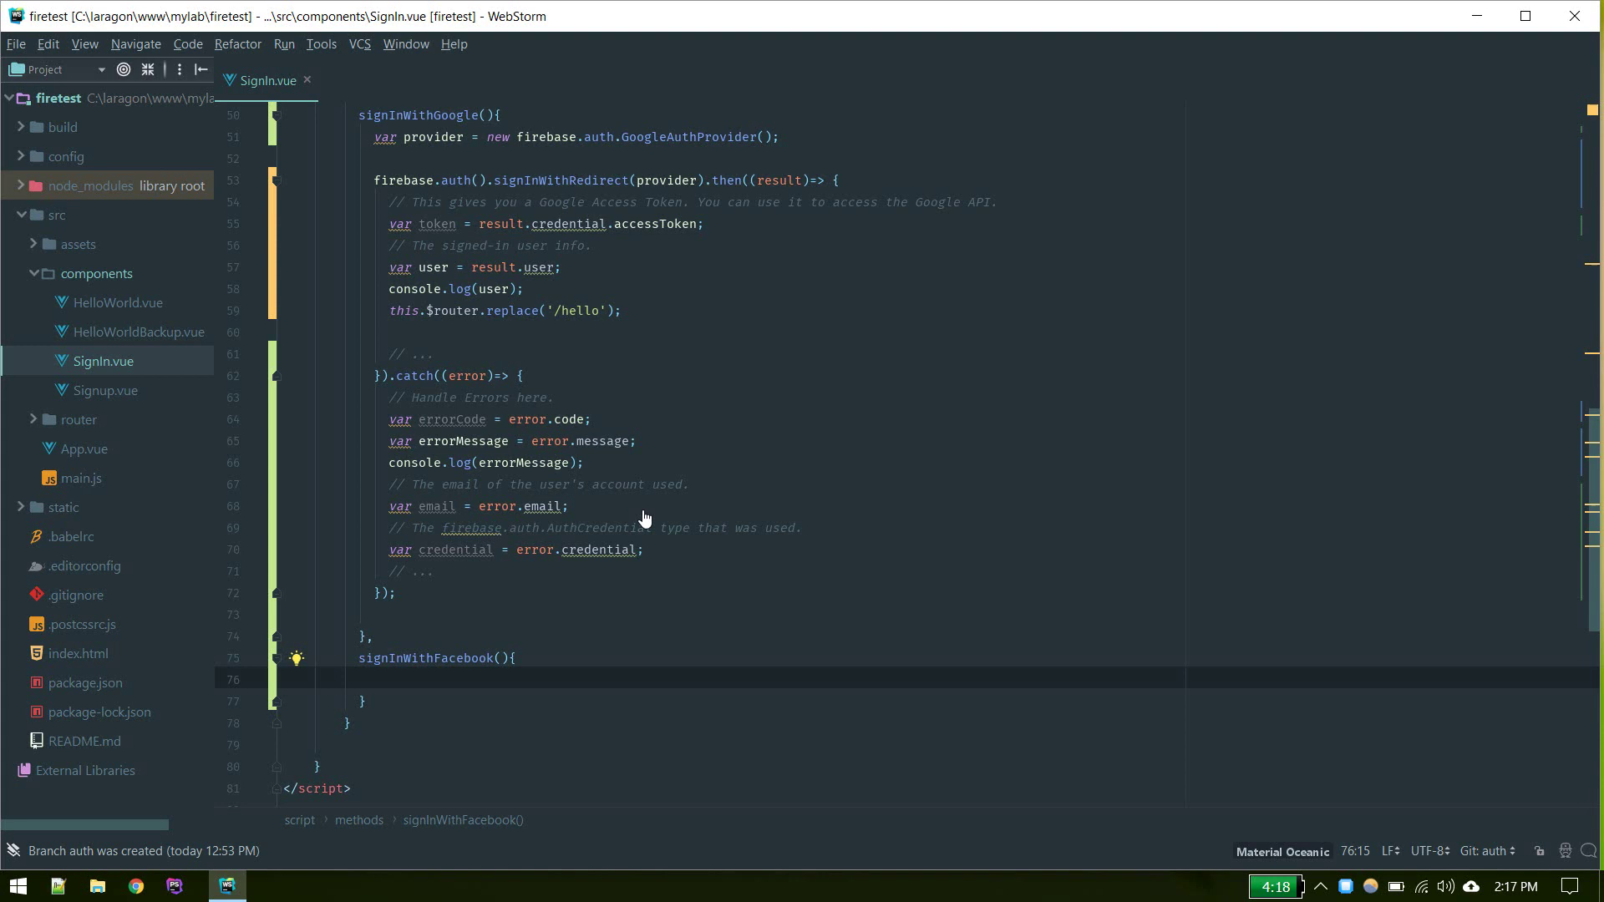
- Copy the GoogleAuthProvider line into signInWithFacebook and change it to FacebookAuthProvider
left_click(600, 136)
triple_click(599, 136)
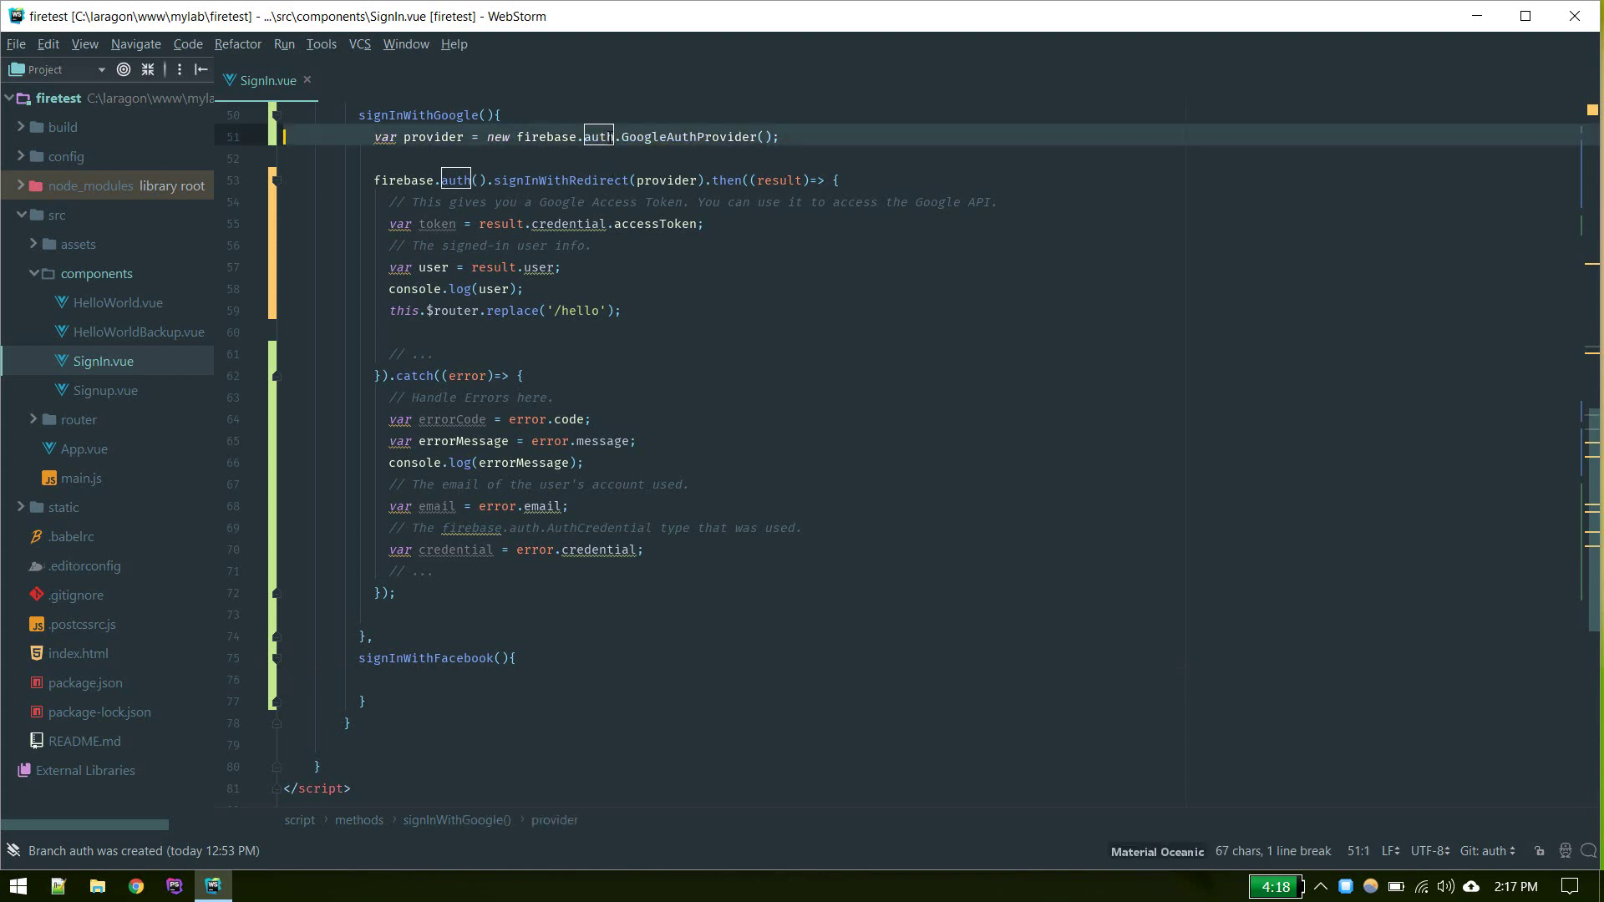
key("ctrl+c")
left_click(416, 678)
key("ctrl+v")
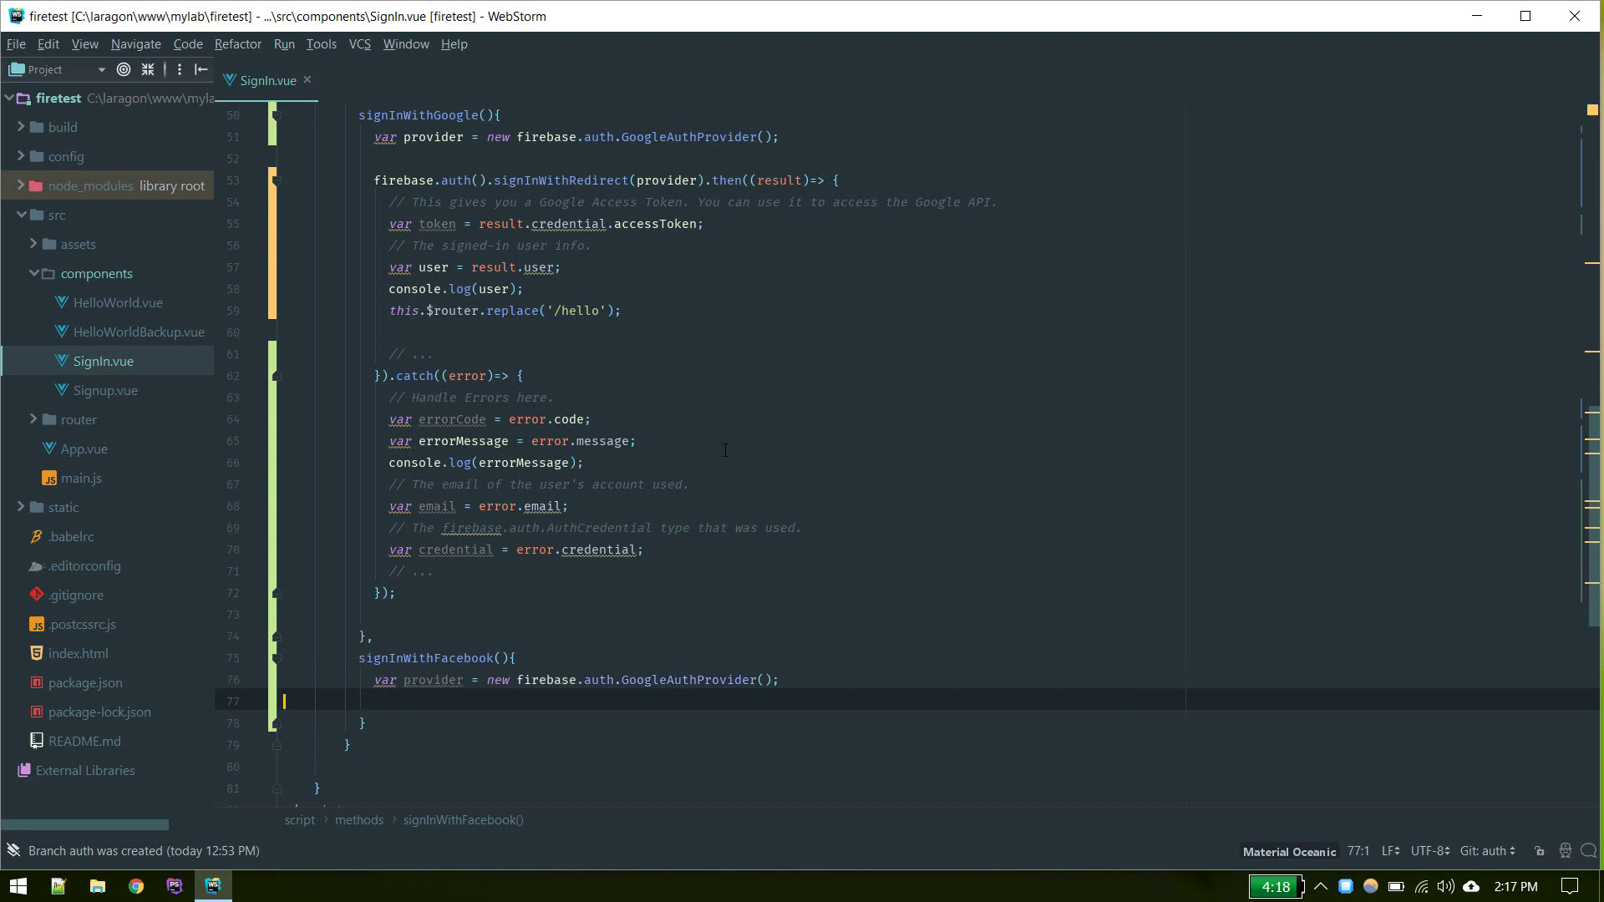
double_click(690, 680)
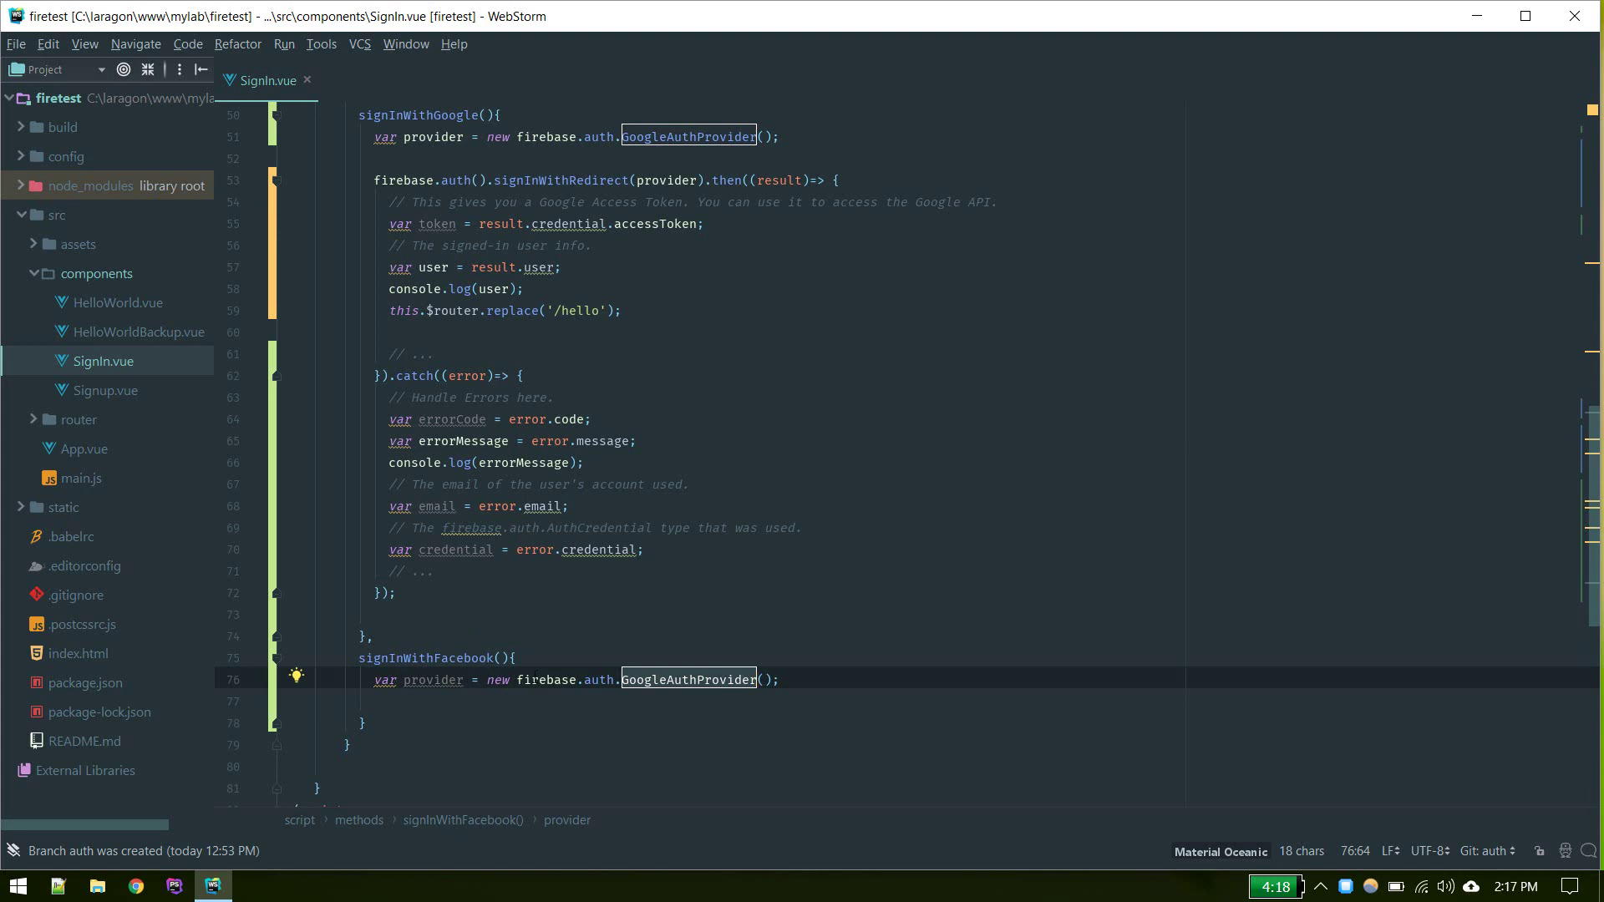
type("F")
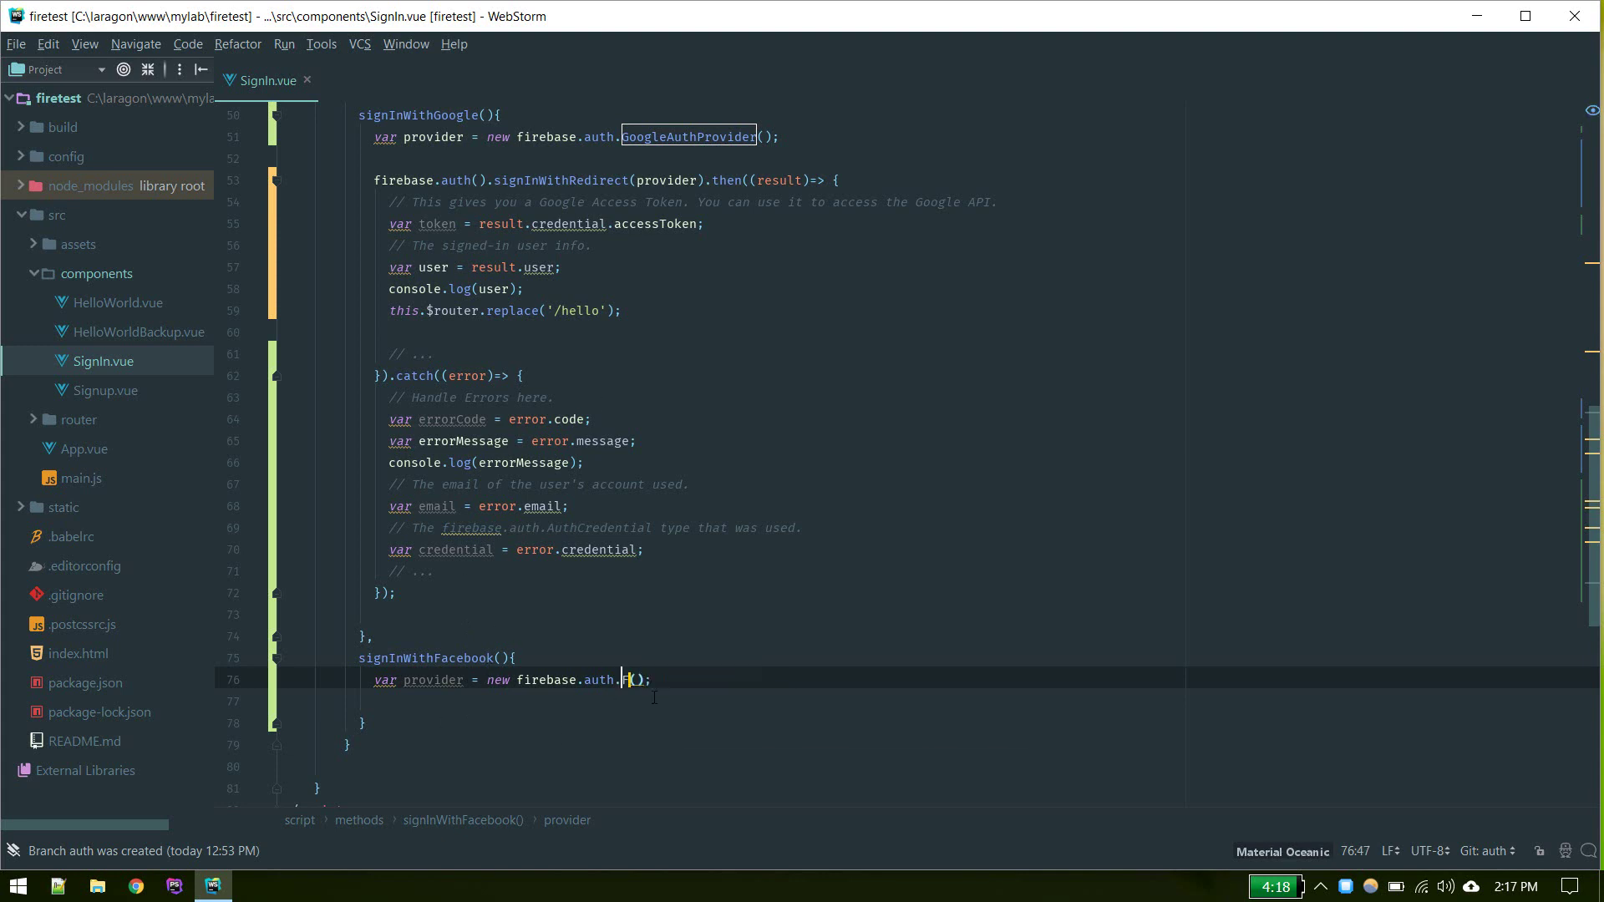
type("aco")
key("BackSpace")
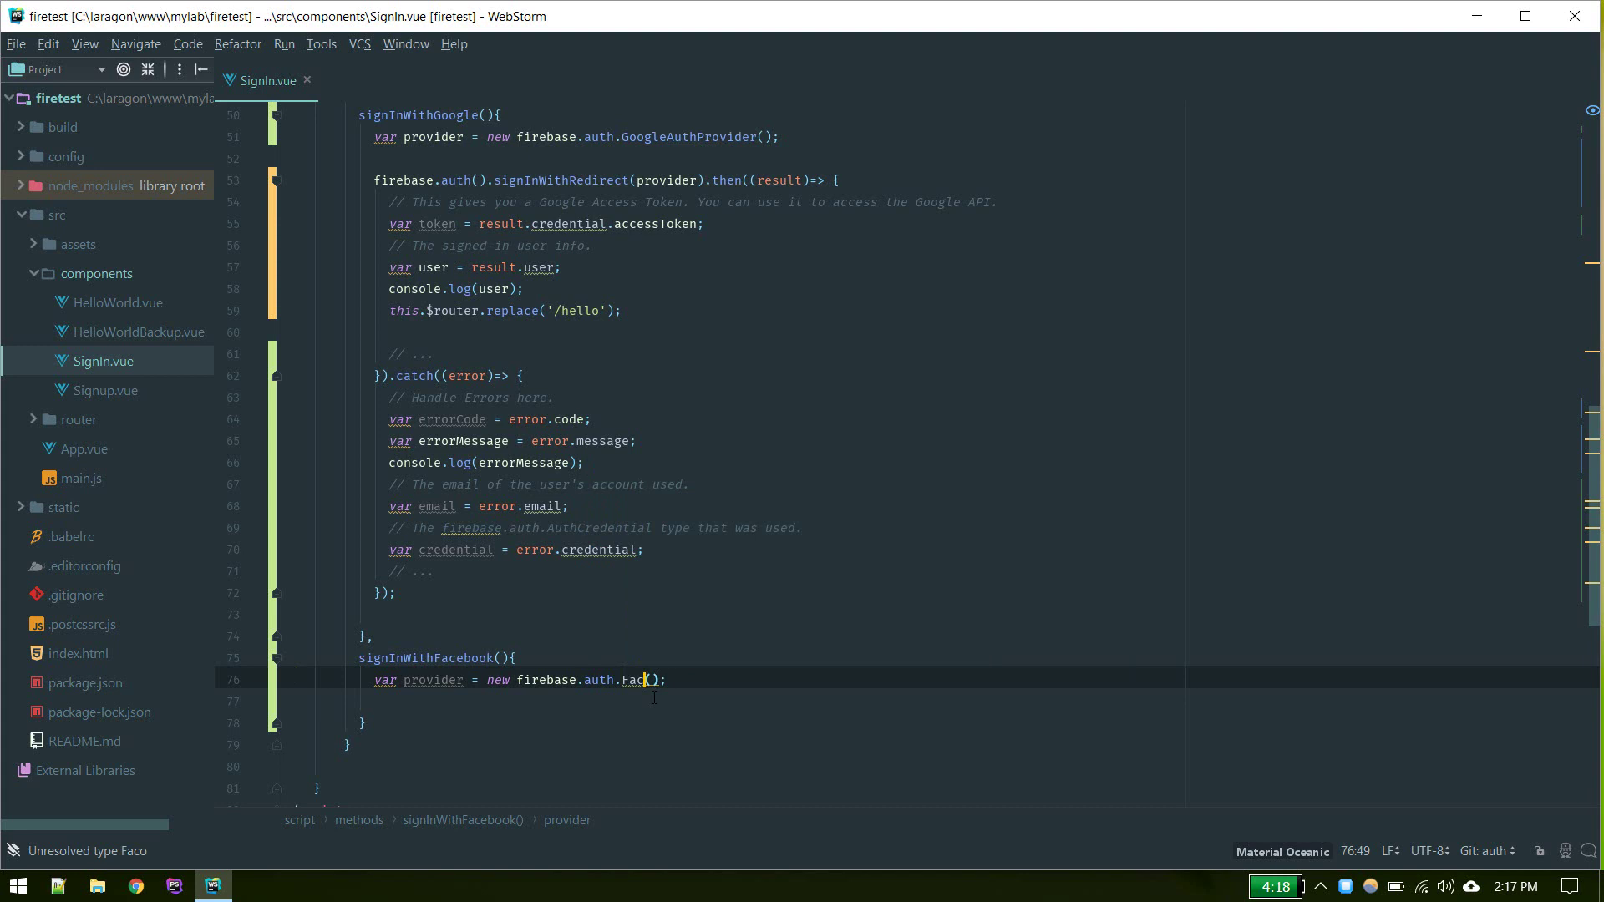
type("b")
type("oo")
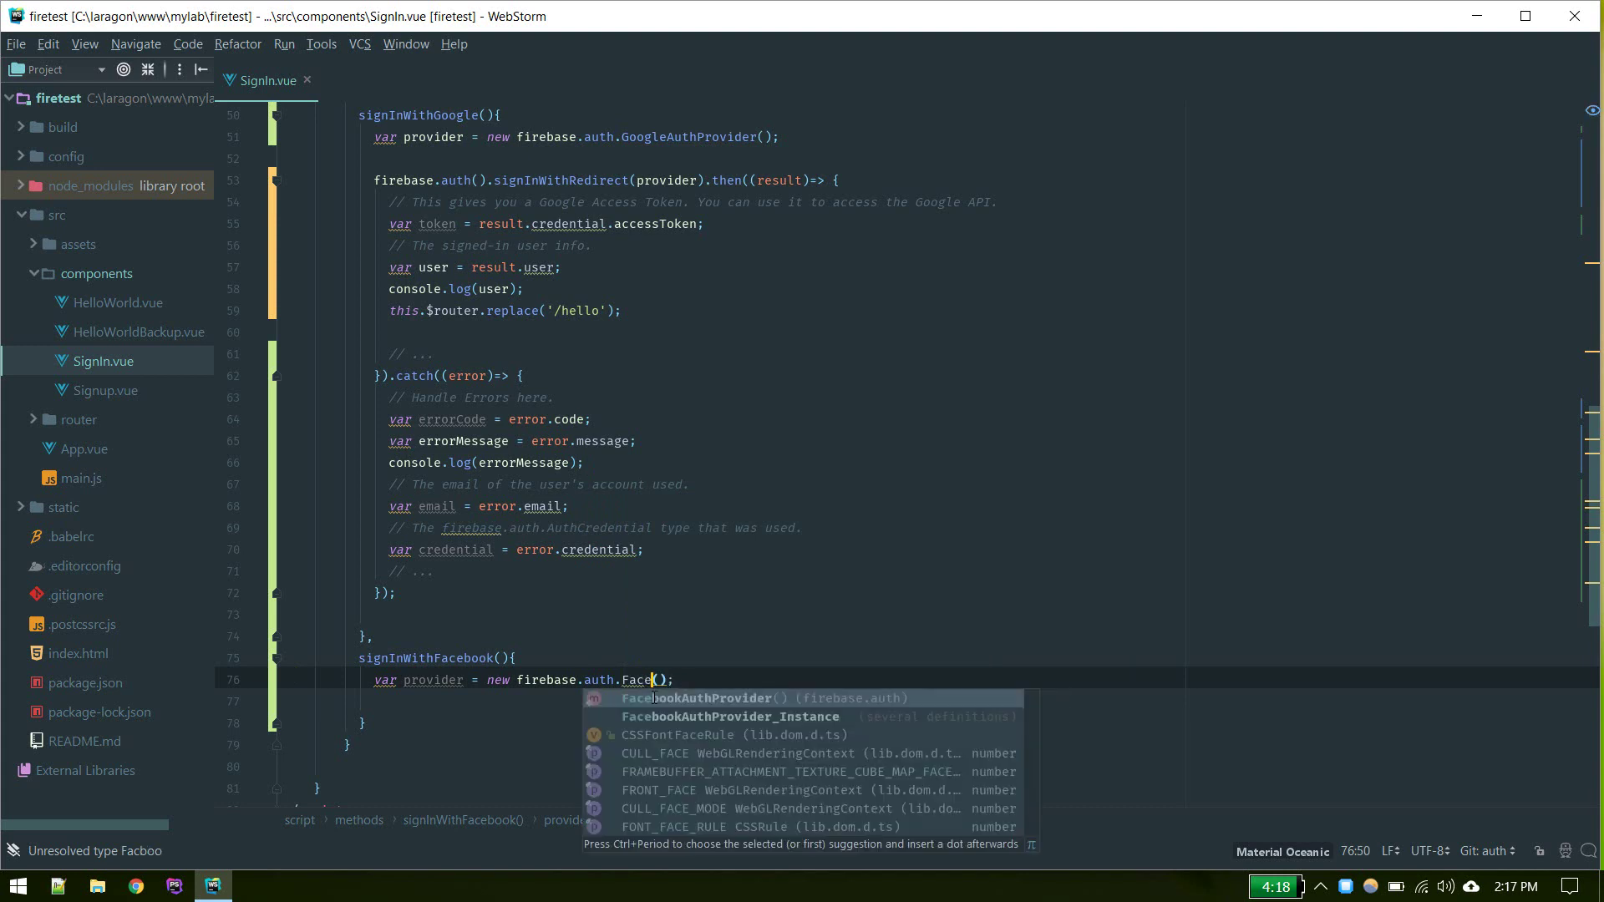
type("k")
key("Return")
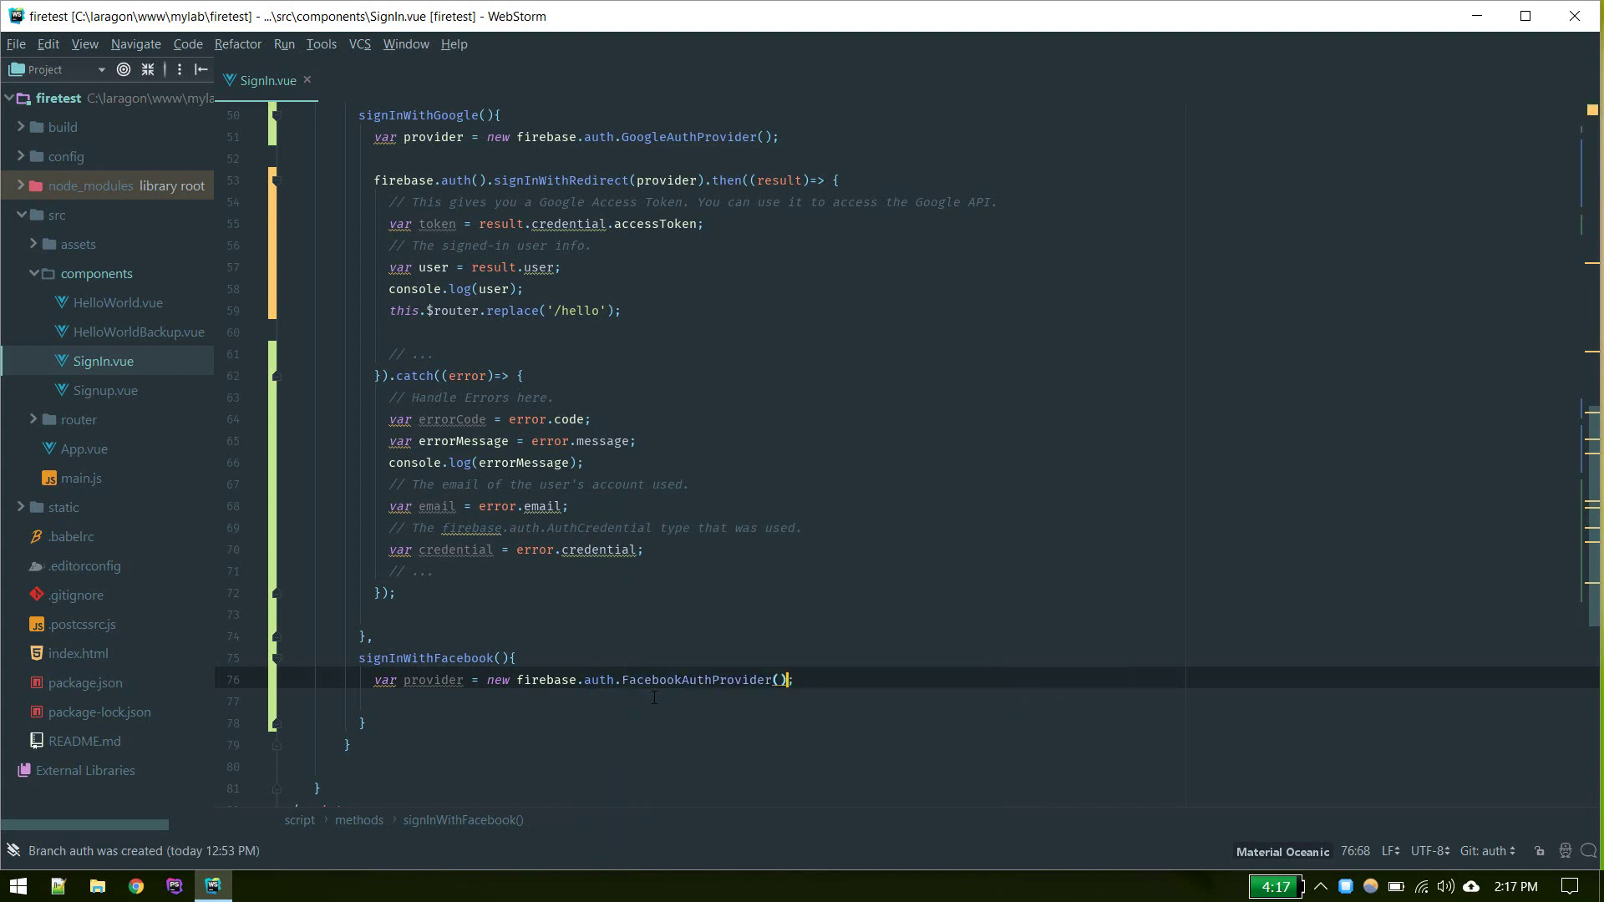
left_click_drag(288, 180, 288, 614)
scroll(450, 525, "down", 3)
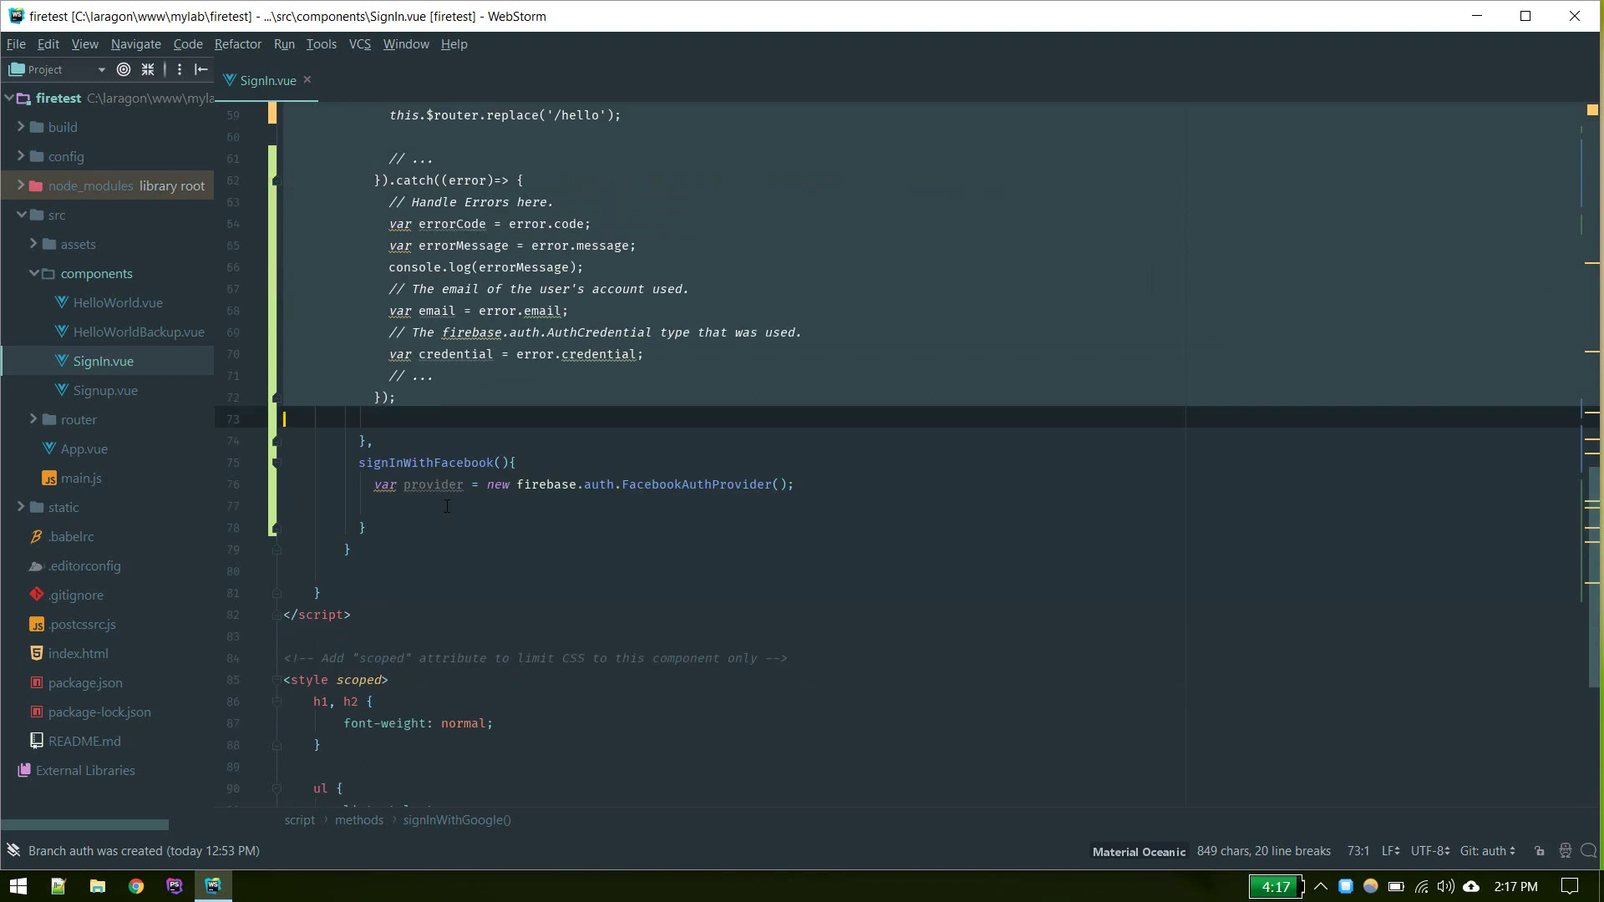
- Paste the Google then/catch block and switch signInWithRedirect to signInWithPopup
left_click(446, 504)
key("ctrl+v")
left_click(663, 496)
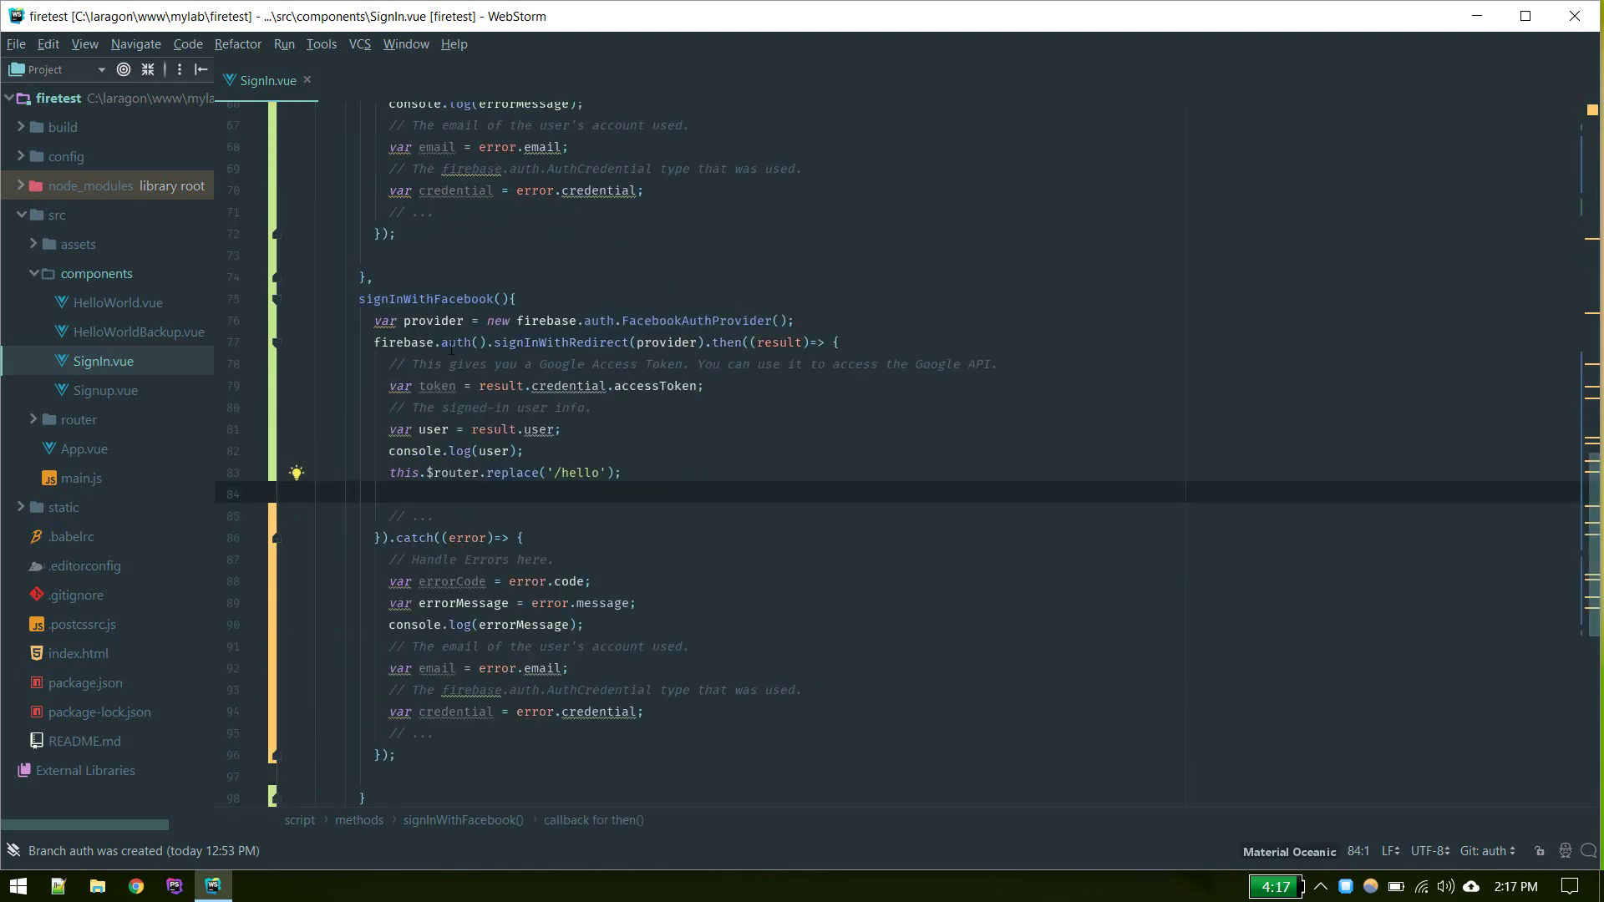
left_click(836, 319)
key("Return")
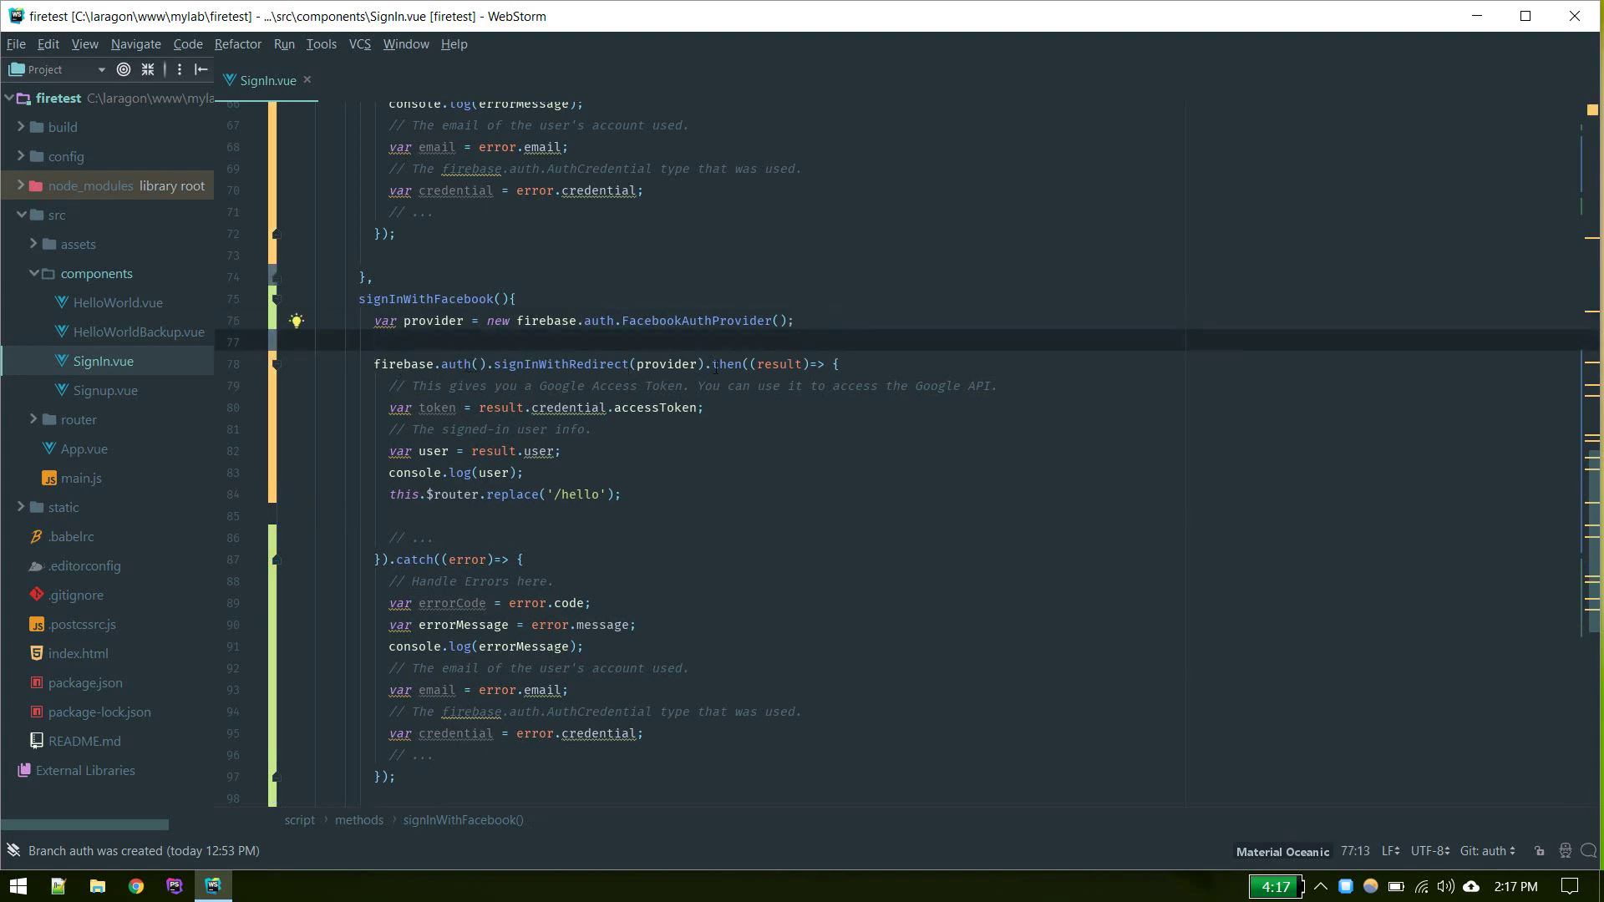
double_click(557, 364)
type("sib")
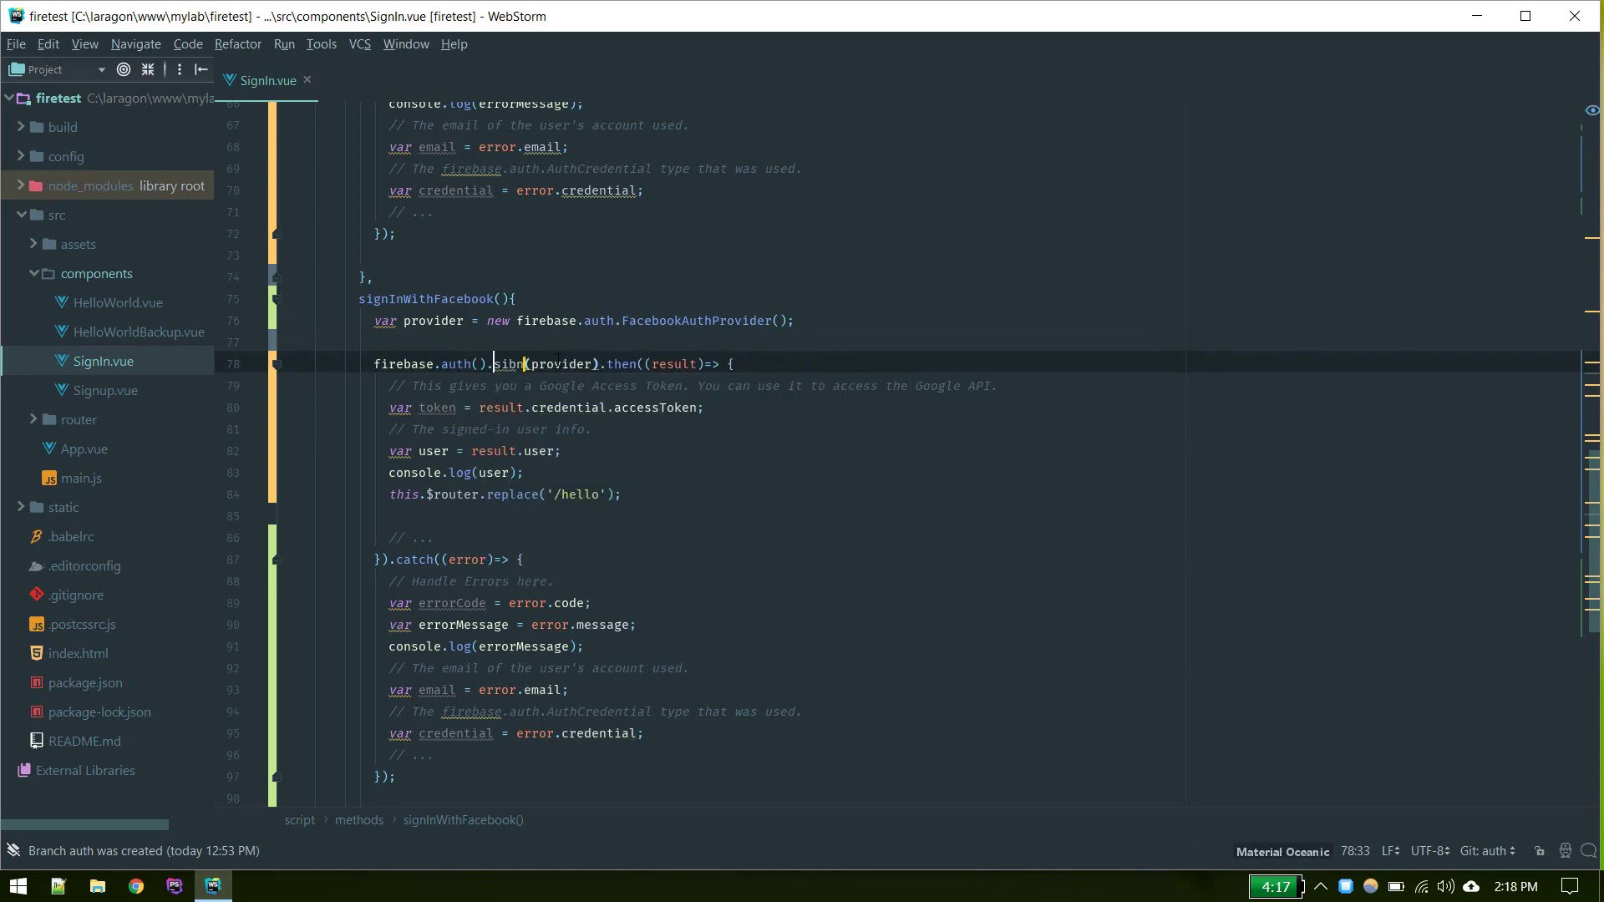
key("ctrl+space")
key("Return")
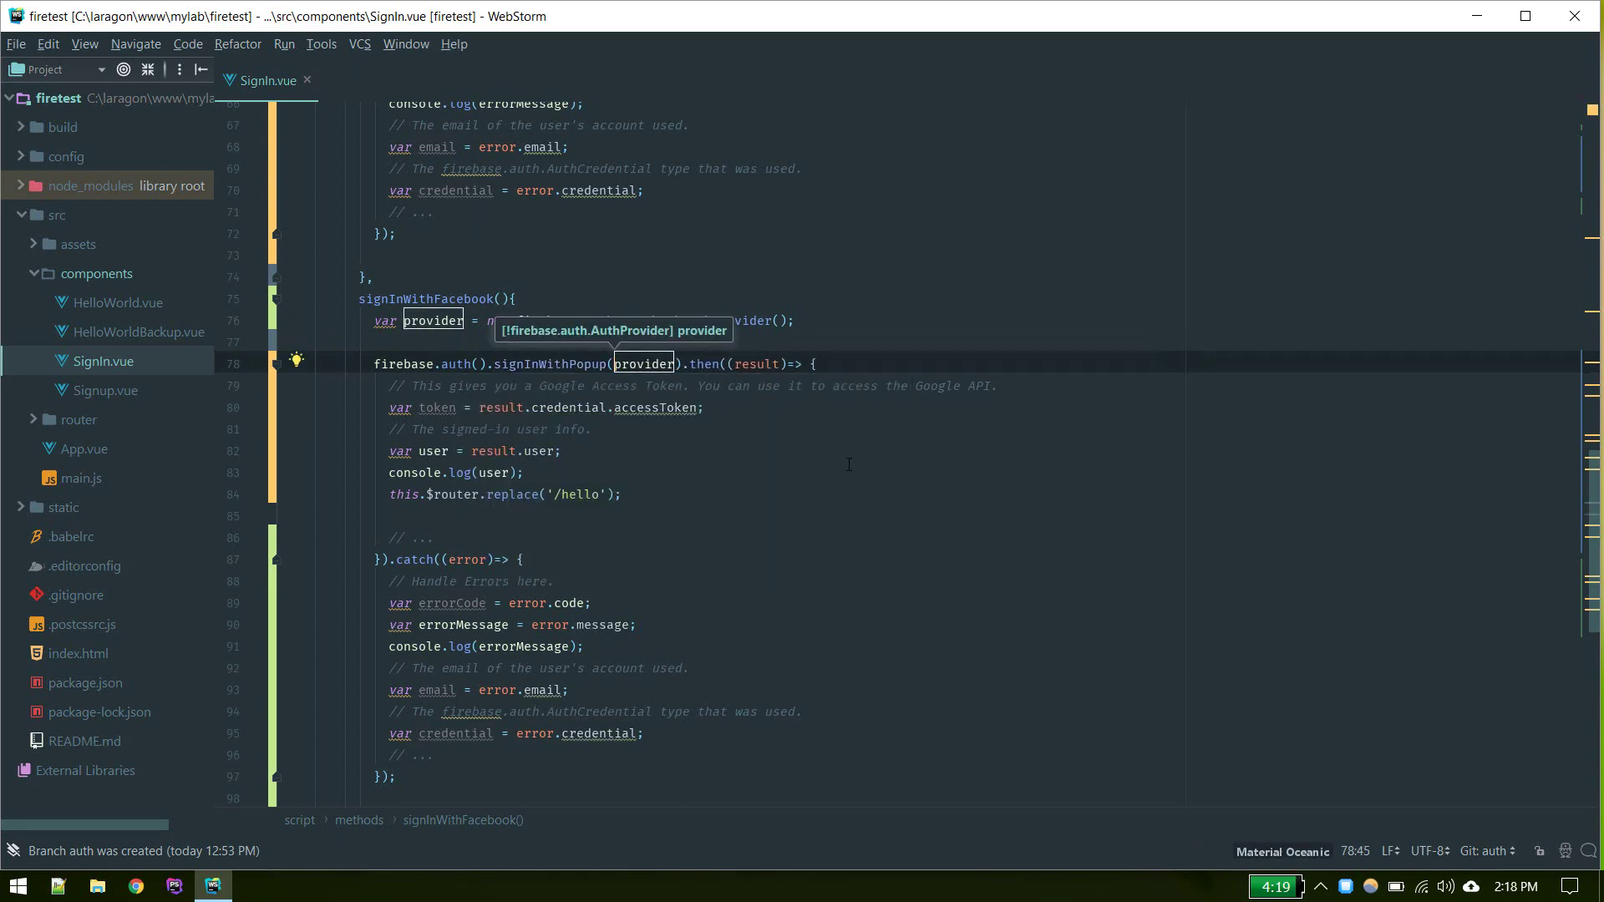
left_click(751, 473)
scroll(728, 489, "up", 20)
scroll(687, 512, "up", 3)
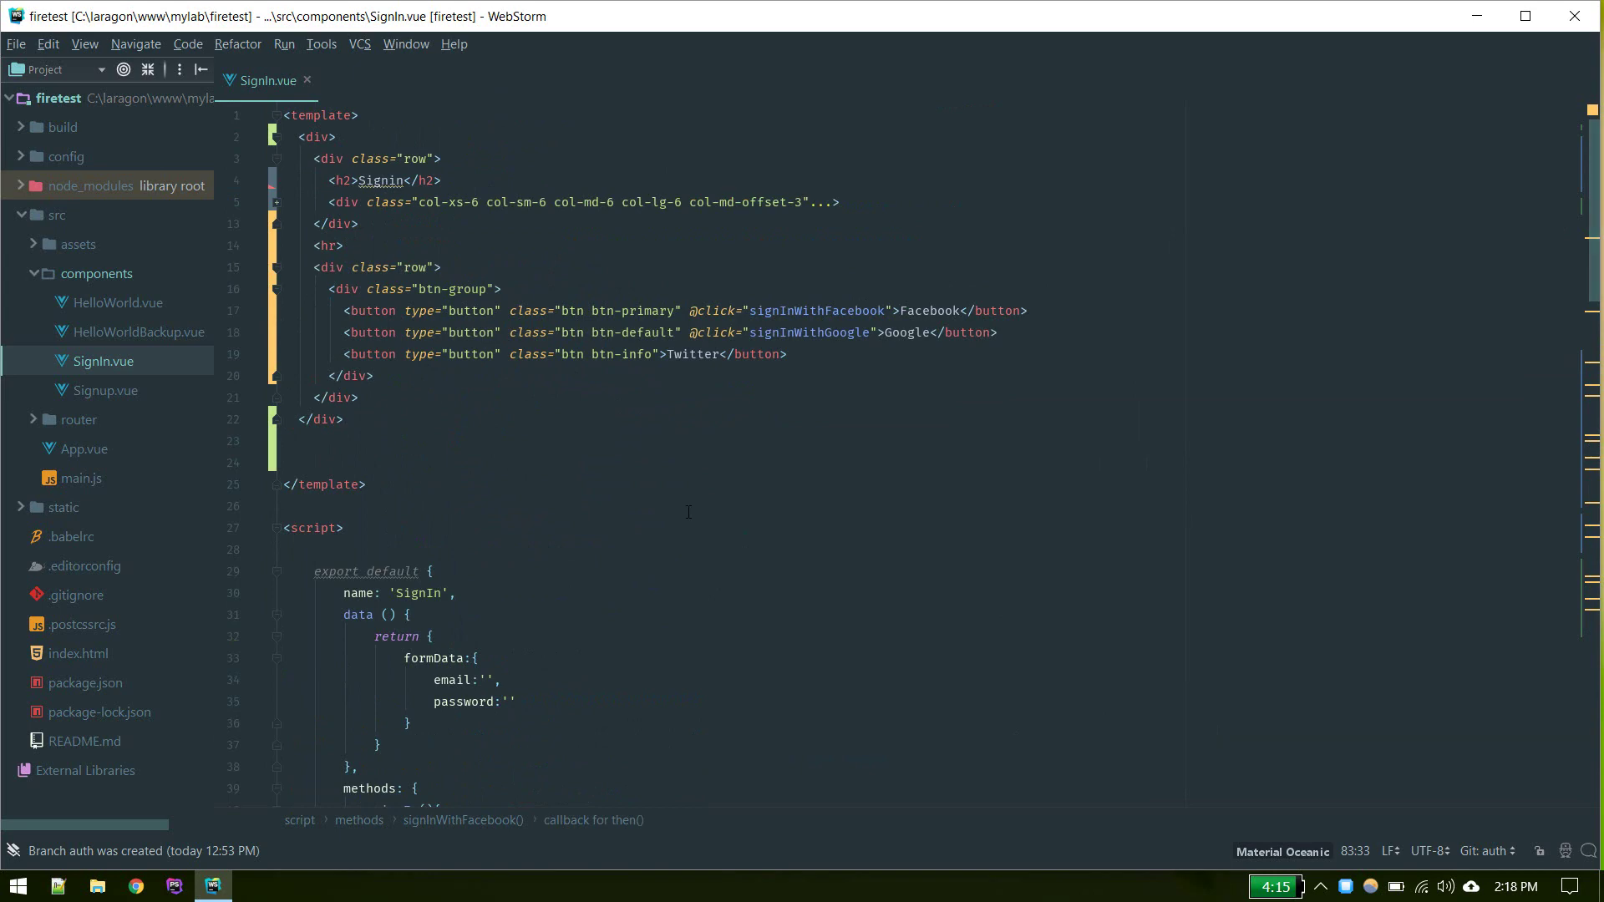
- Try Facebook sign-in from the app's Signin page, getting a Can't Load URL domain error
key("alt+Tab")
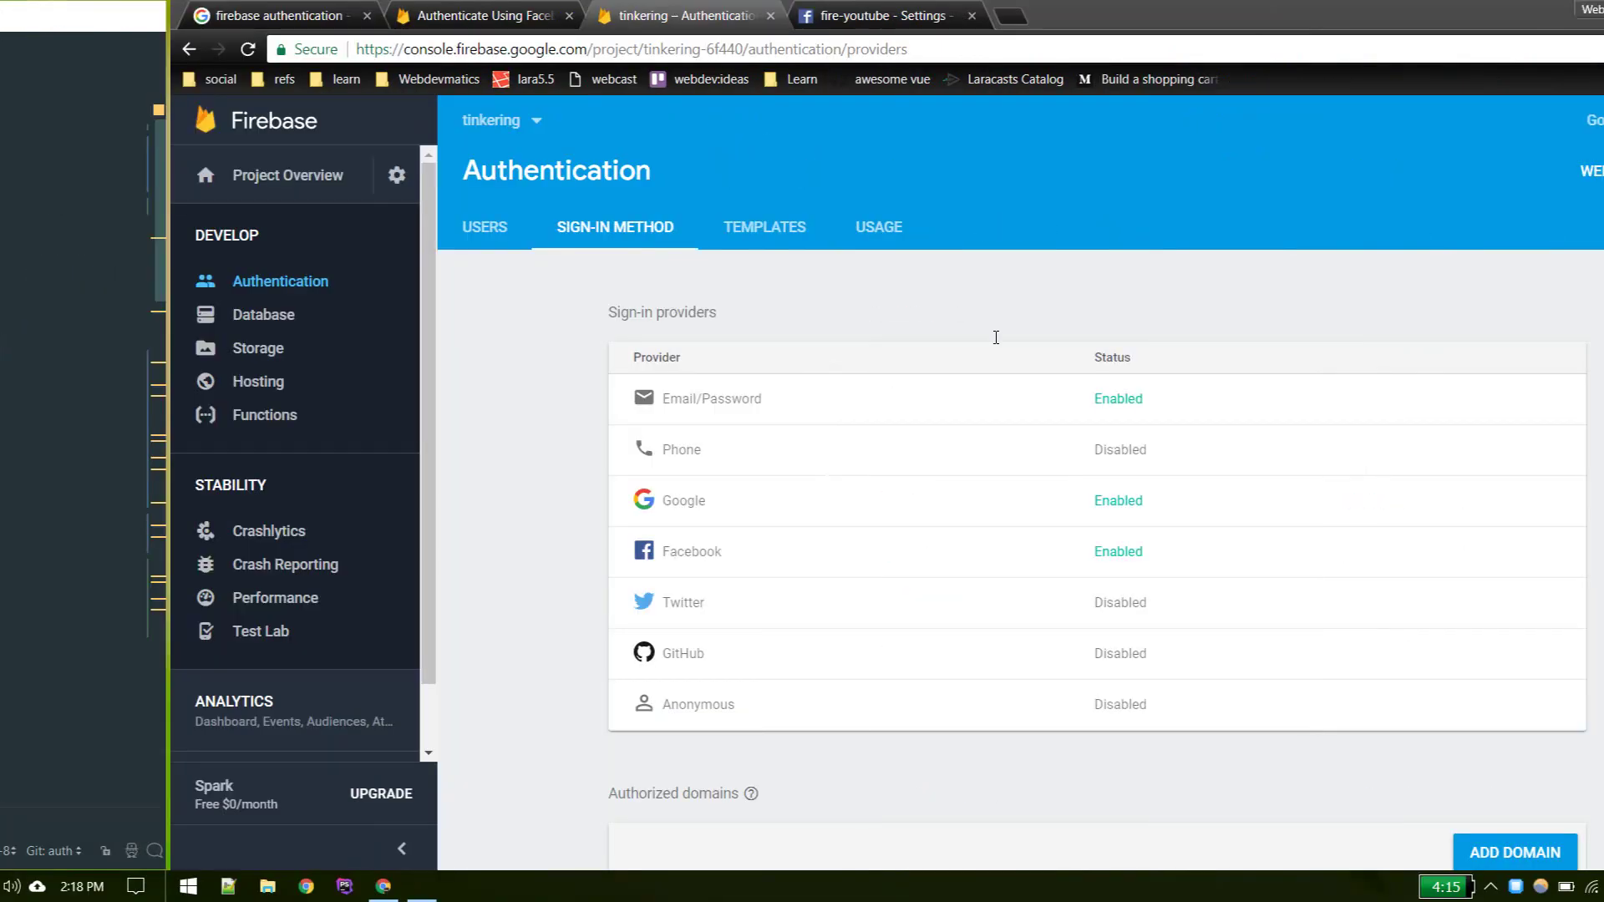
left_click(122, 97)
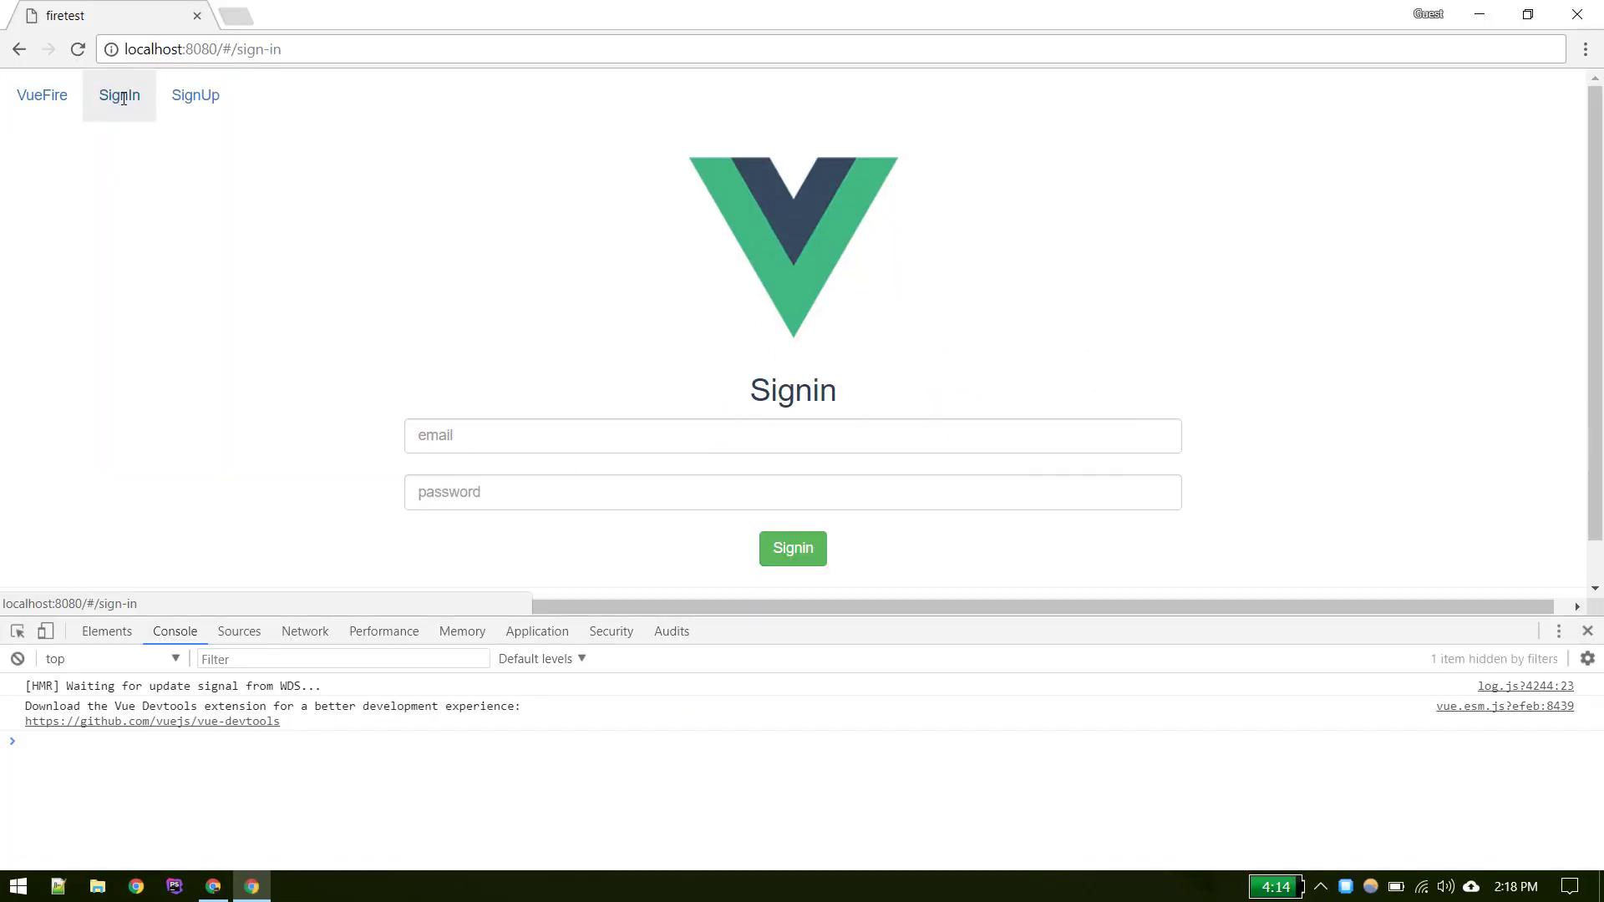
scroll(472, 402, "down", 1)
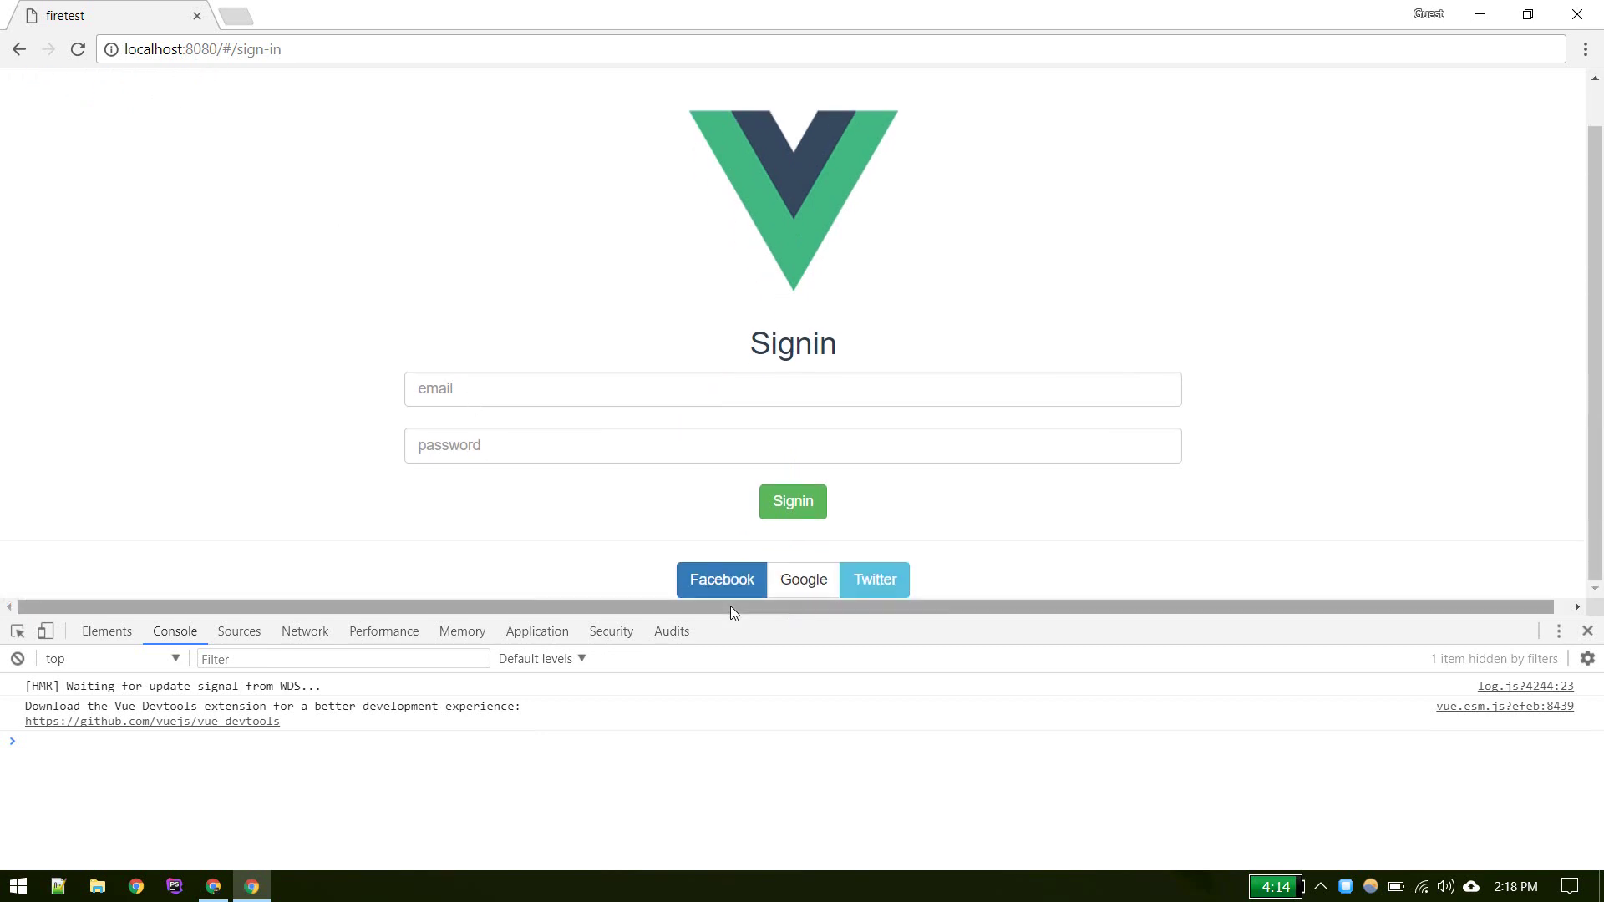
left_click(731, 583)
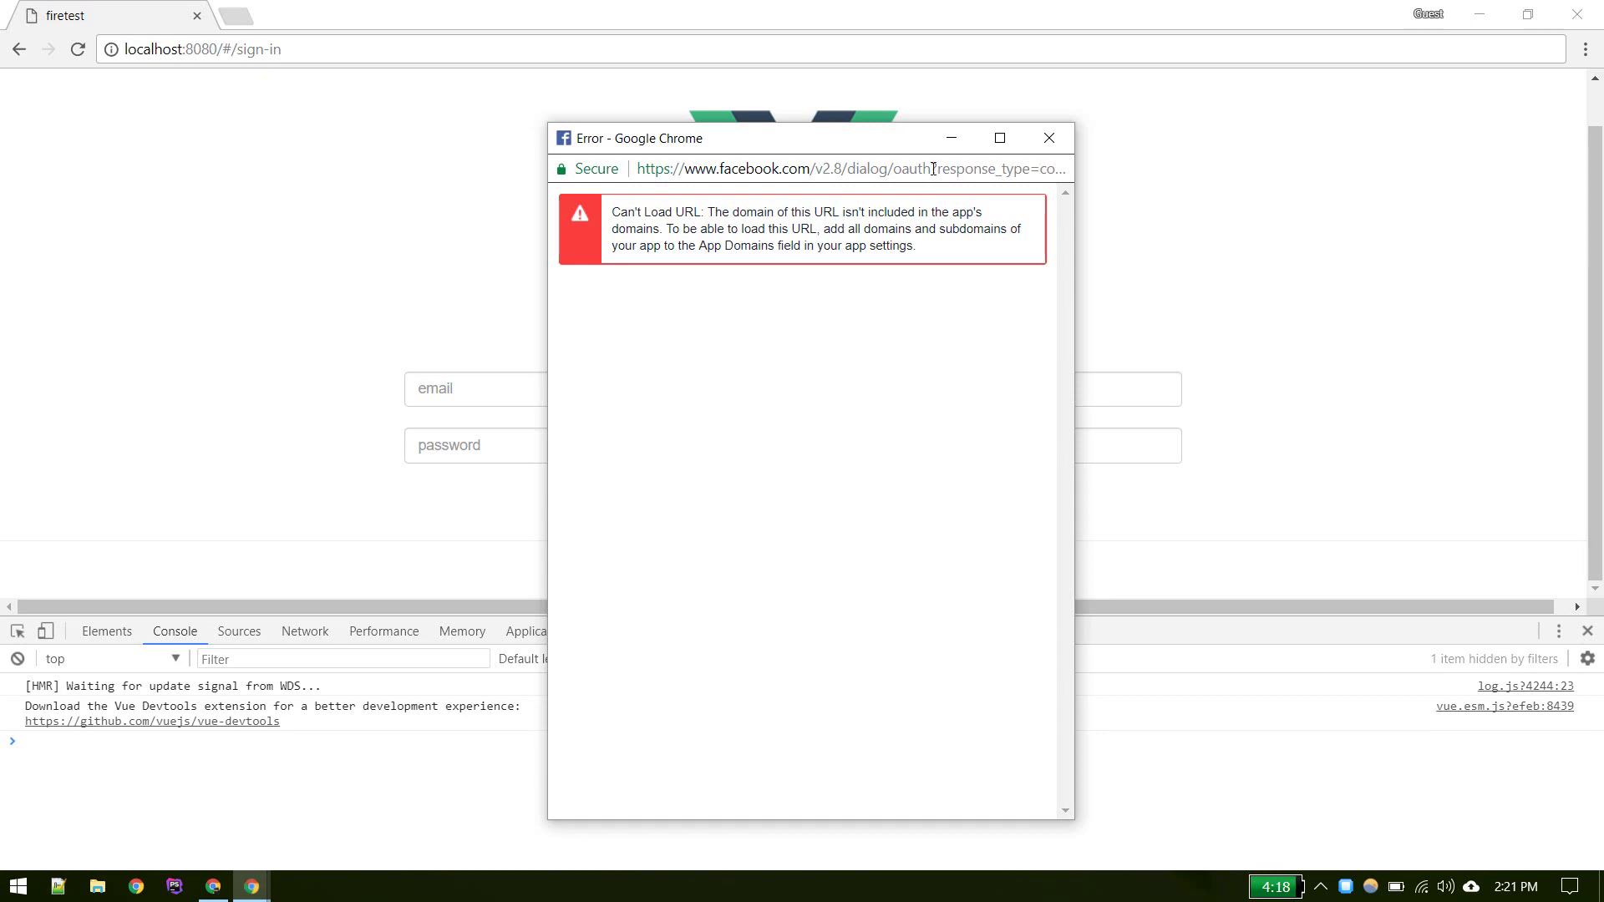
key("super+Tab")
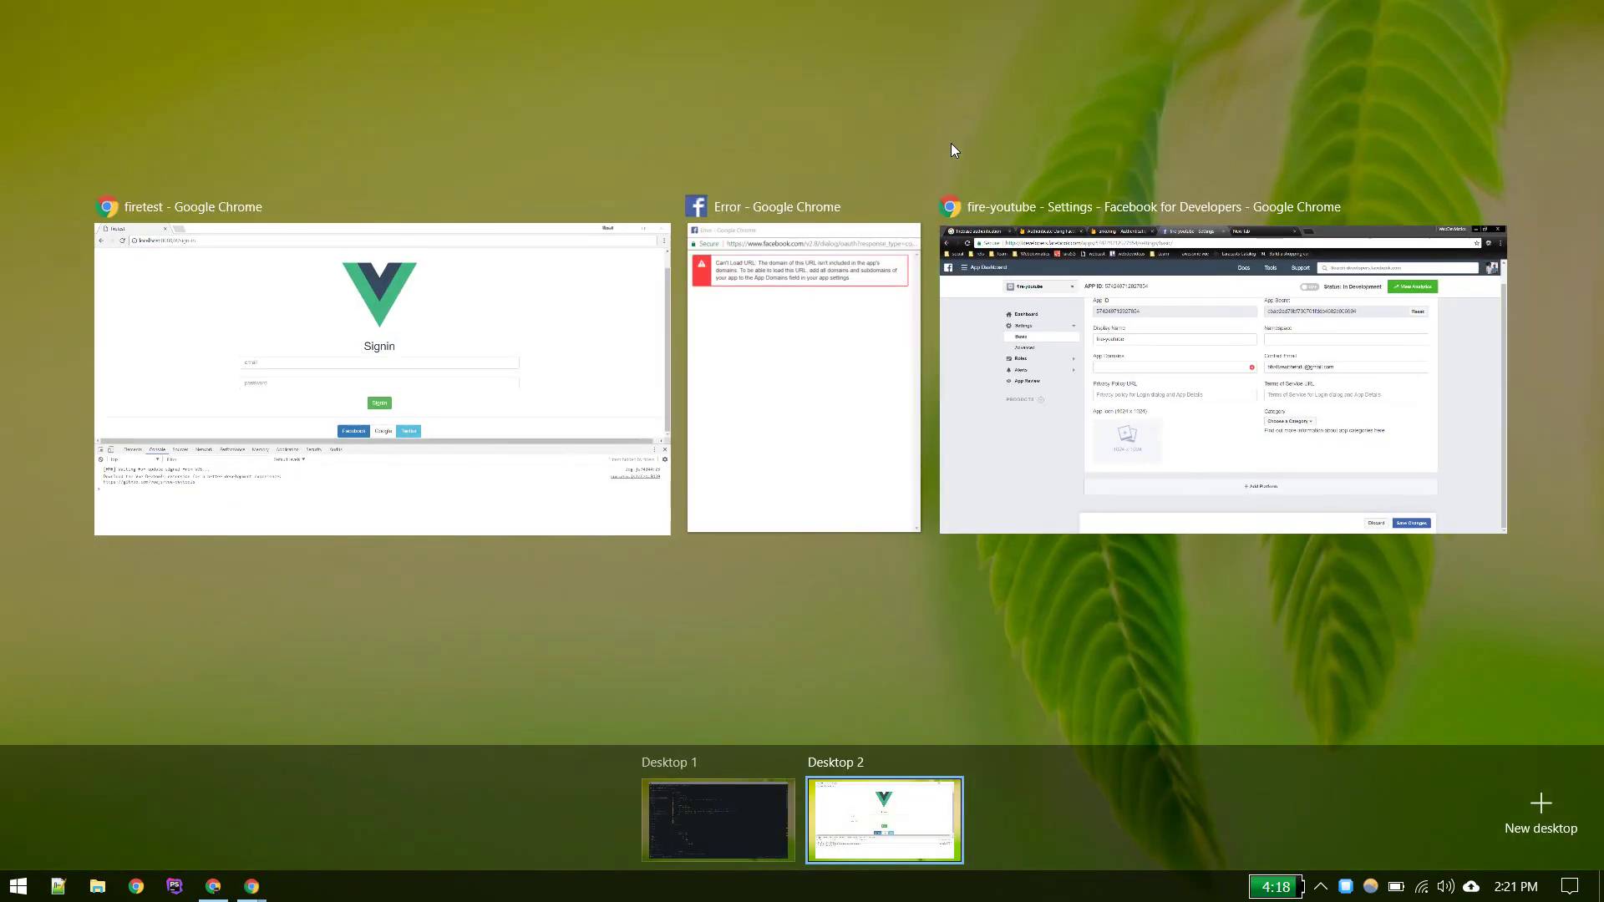
- Copy the OAuth redirect URI from Firebase's Facebook provider panel
left_click(978, 373)
left_click(317, 28)
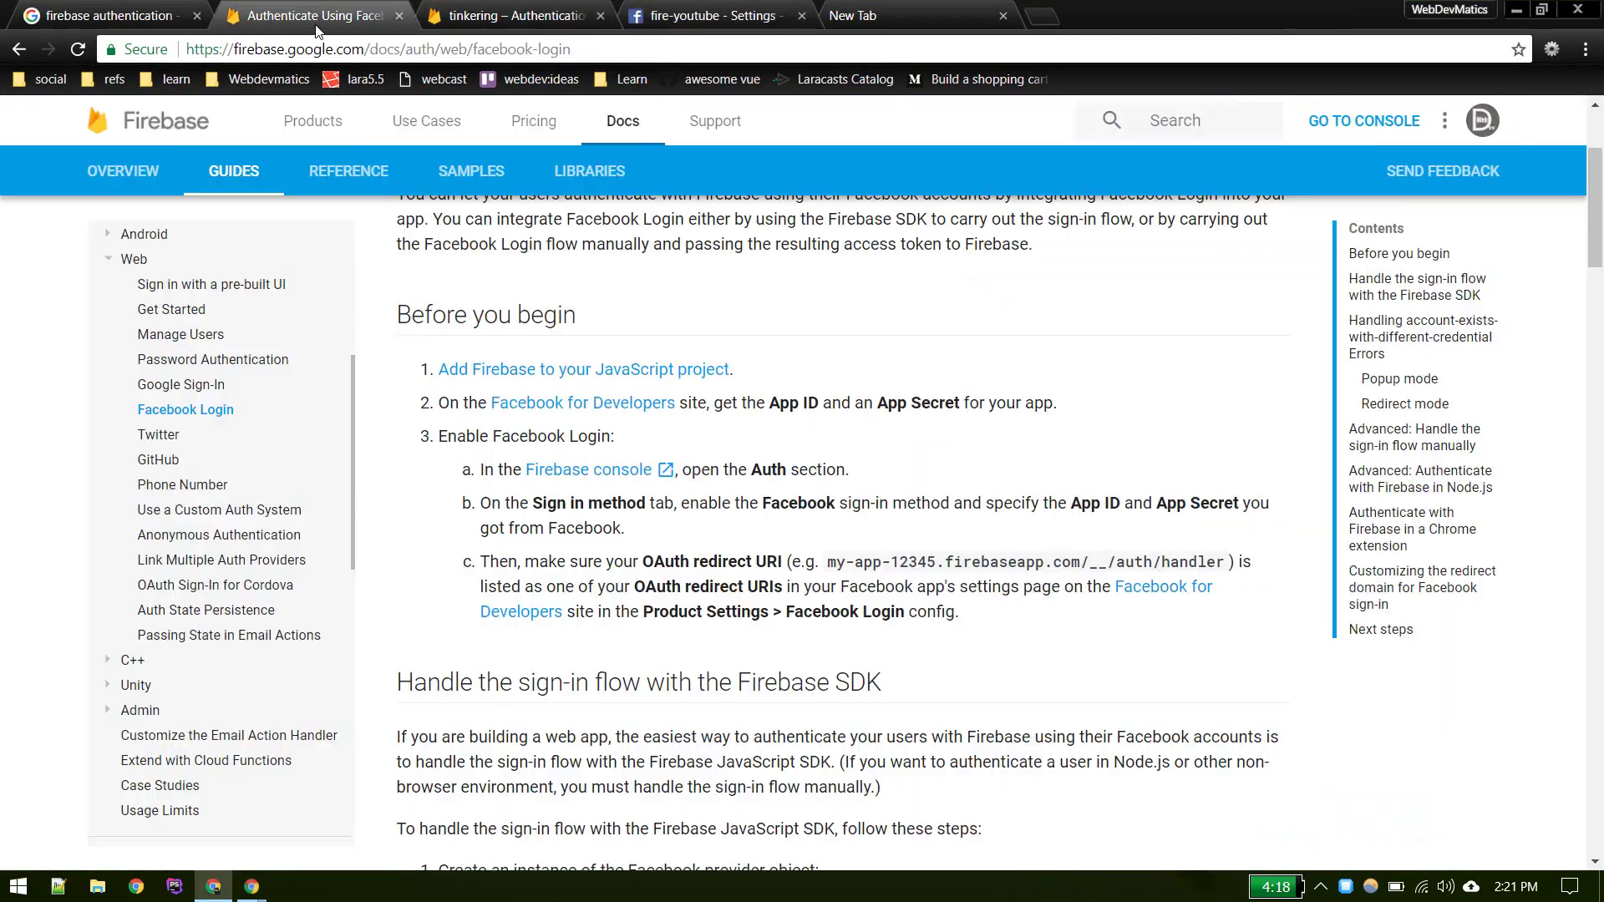
left_click(459, 27)
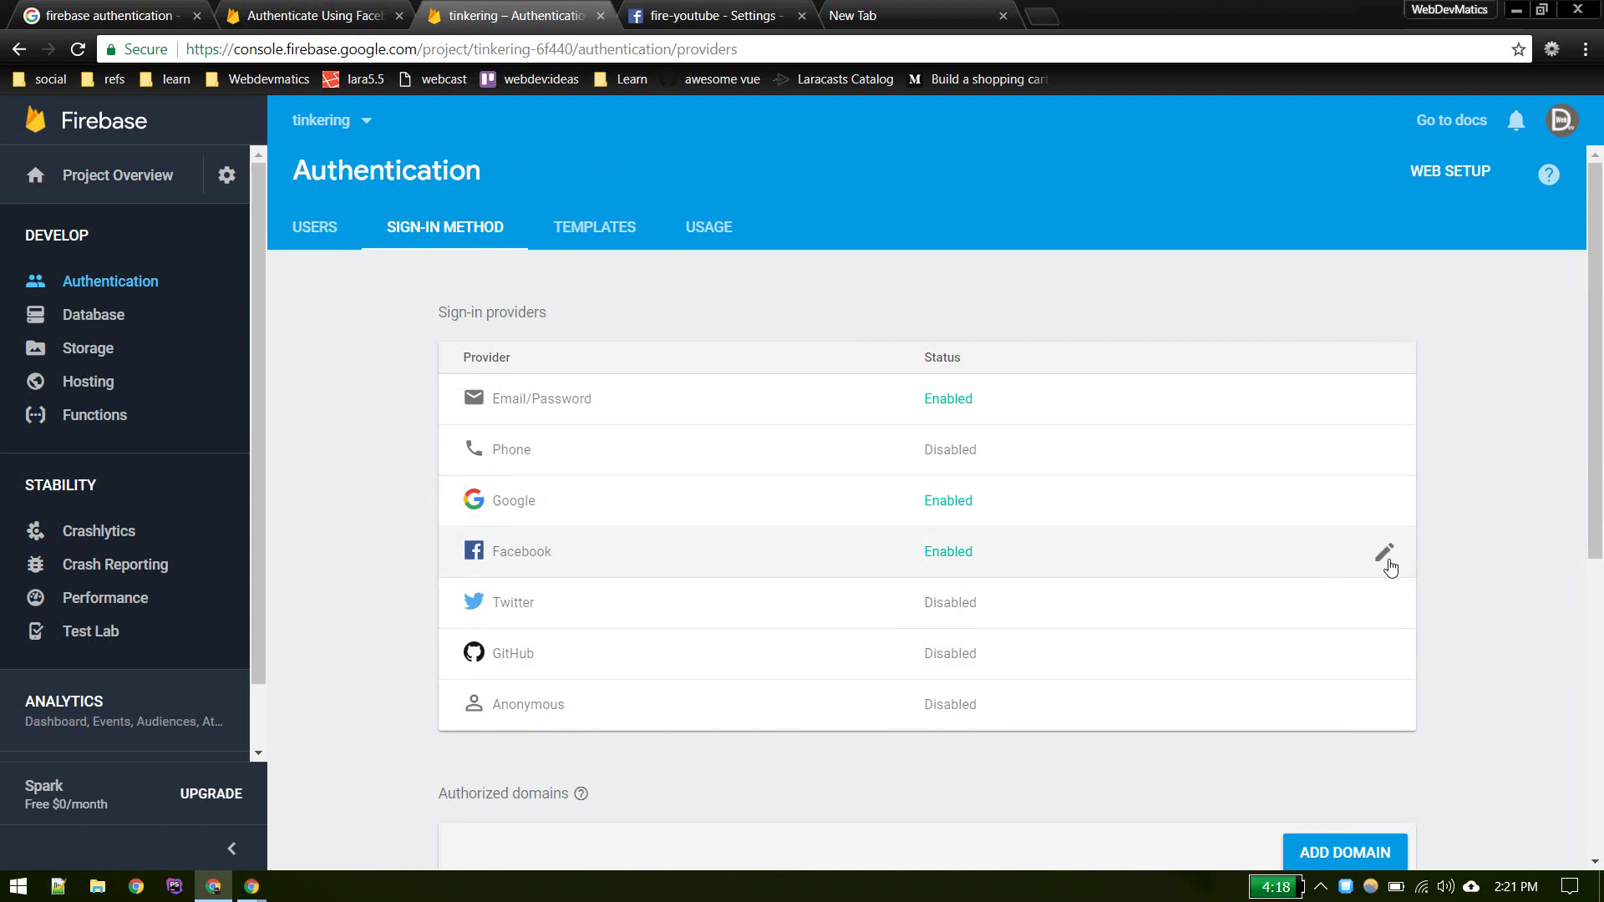
left_click(1385, 554)
scroll(787, 663, "down", 4)
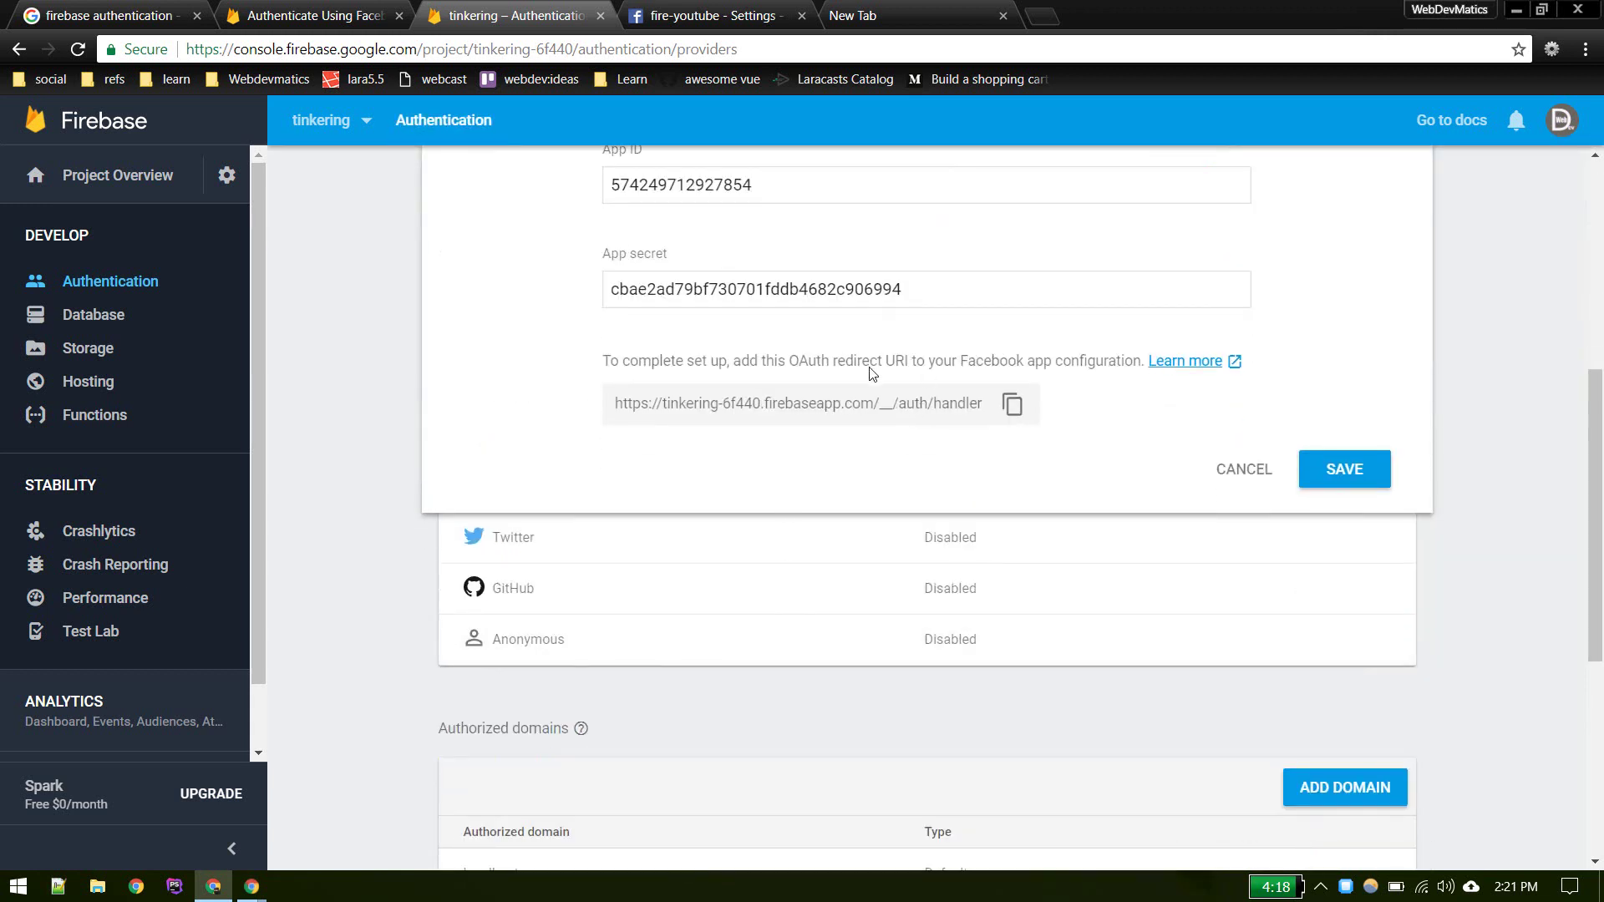
left_click(1013, 405)
left_click(1010, 407)
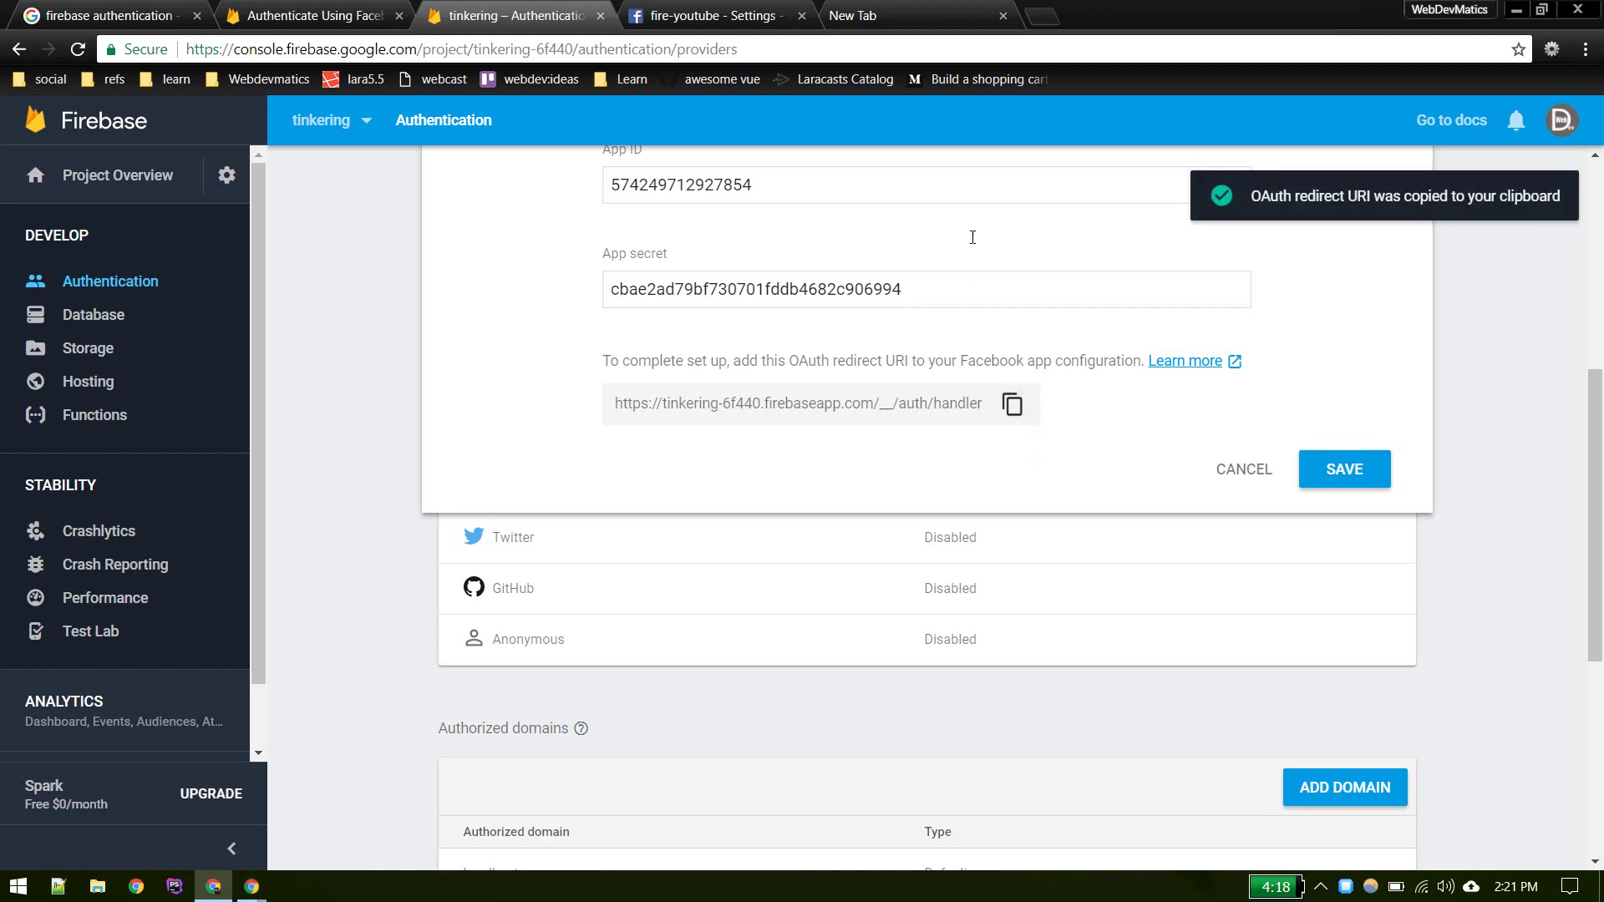
left_click(751, 11)
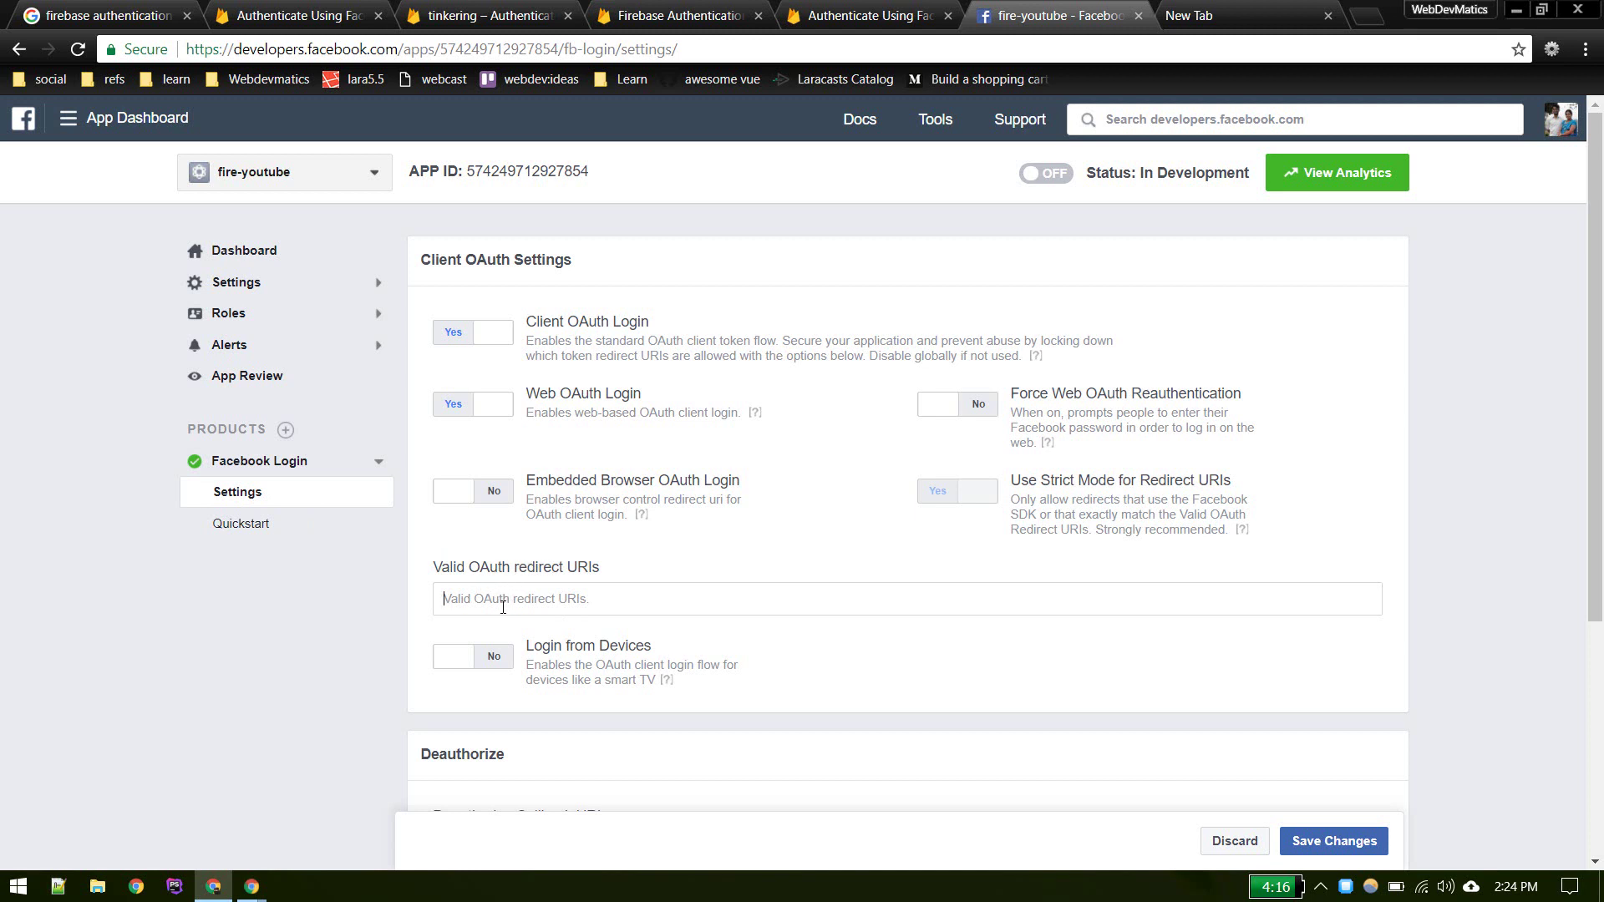
- Paste the Firebase auth handler URI into Valid OAuth redirect URIs and save changes
key("ctrl+v")
key("Return")
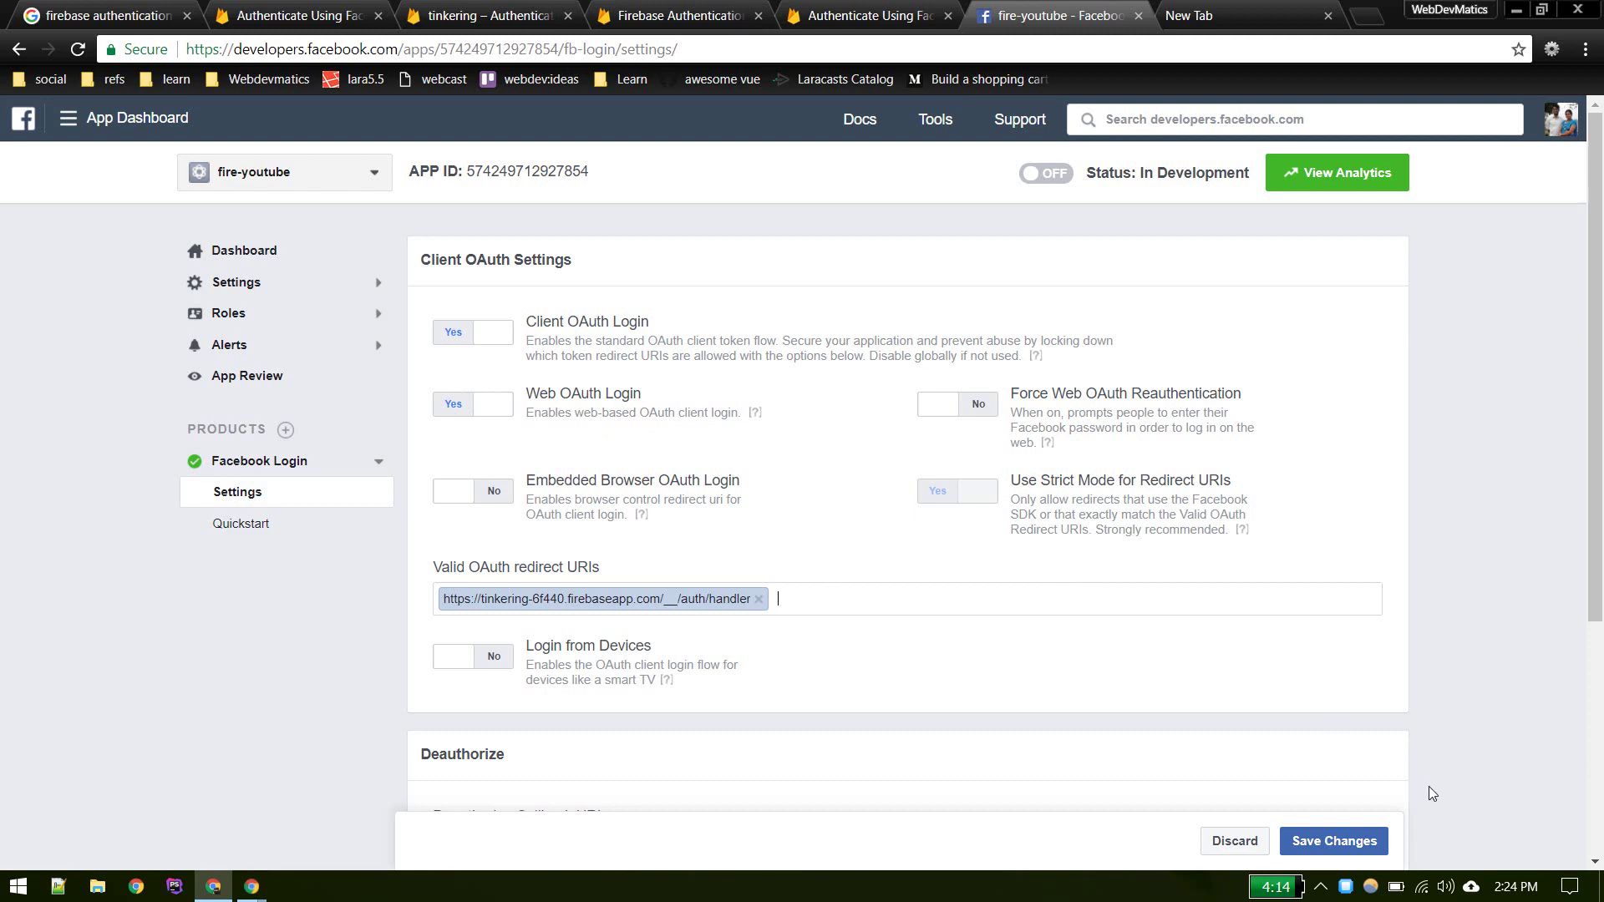
left_click(1332, 841)
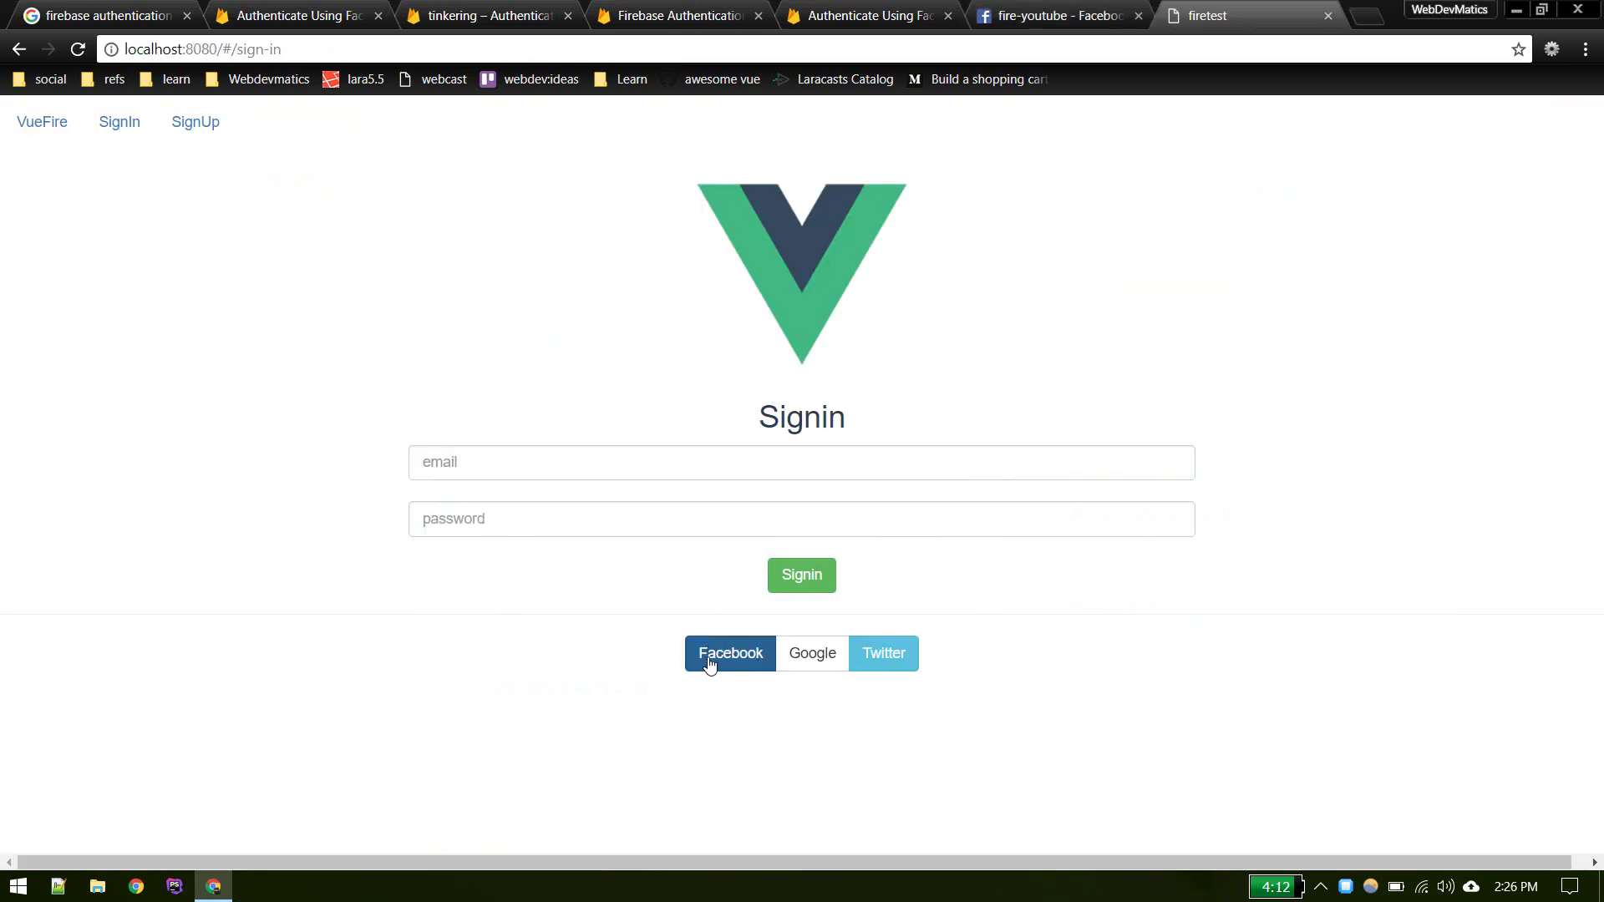
- Sign in with Facebook, continuing in the popup to reach the Movies to watch page
left_click(709, 664)
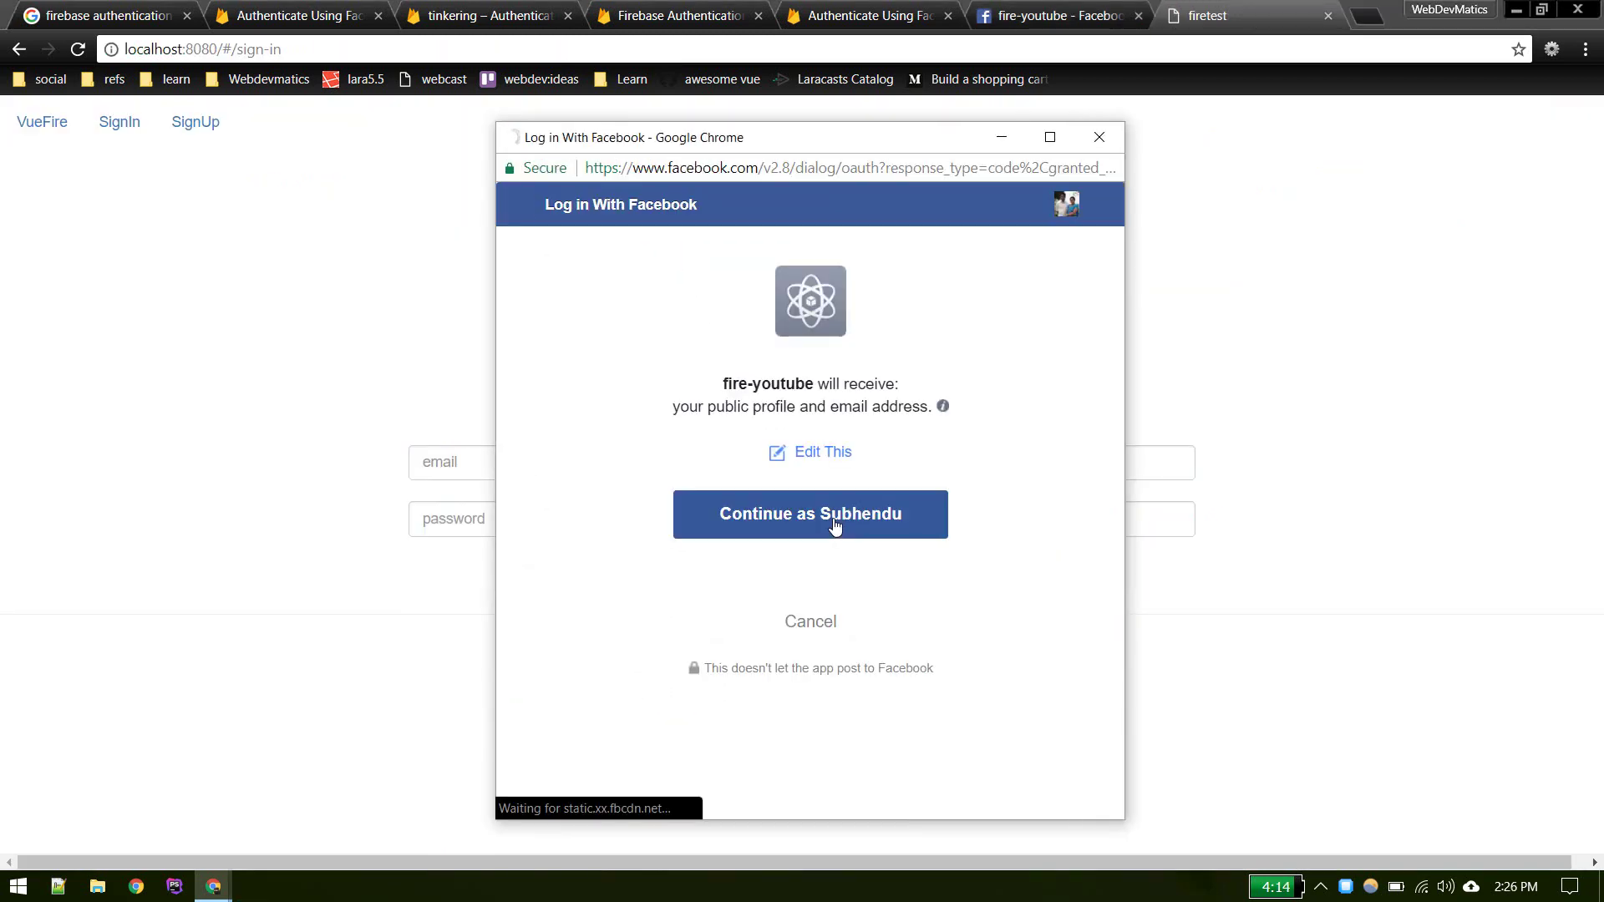
left_click(835, 526)
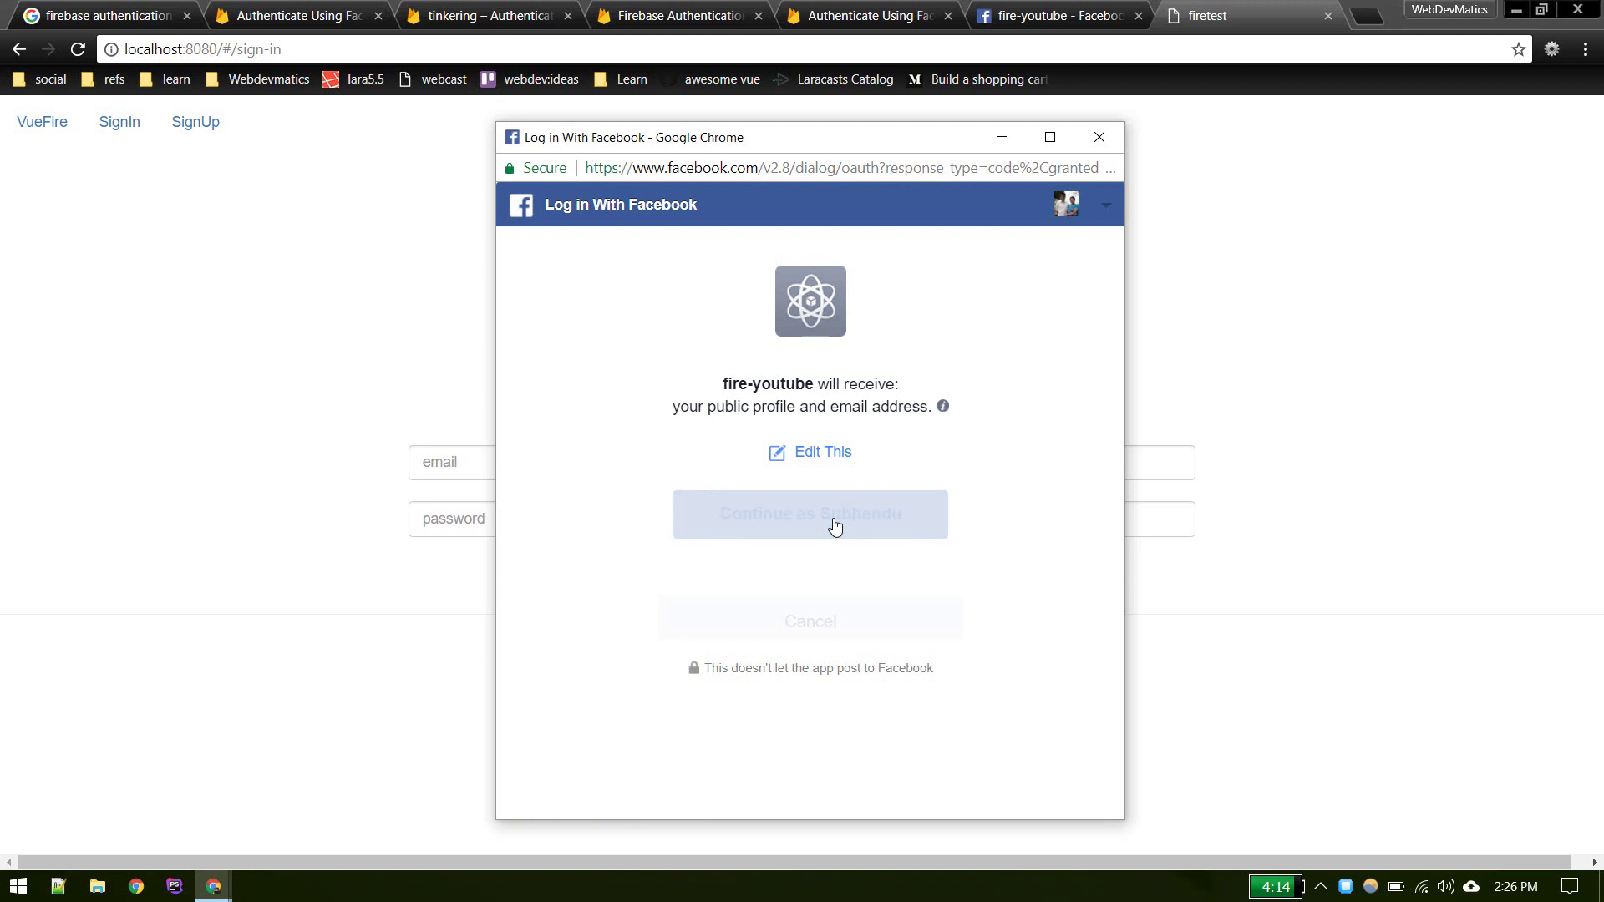
scroll(485, 449, "down", 1)
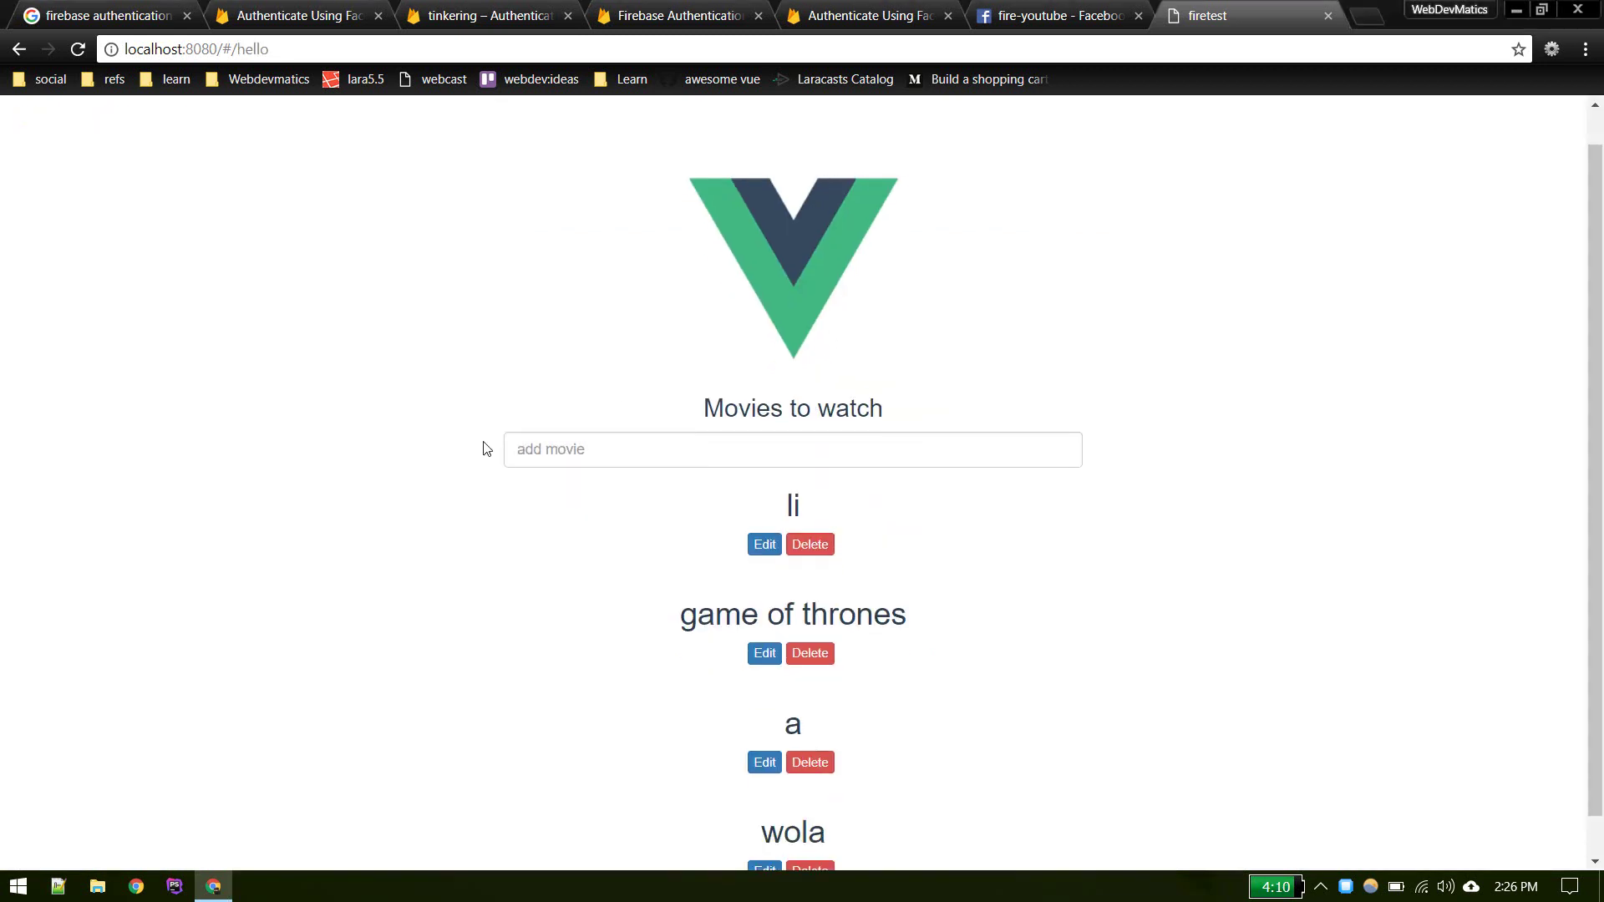
scroll(485, 449, "up", 1)
- Check the Firebase Users tab for the new Facebook-provider account created Feb 10
left_click(507, 9)
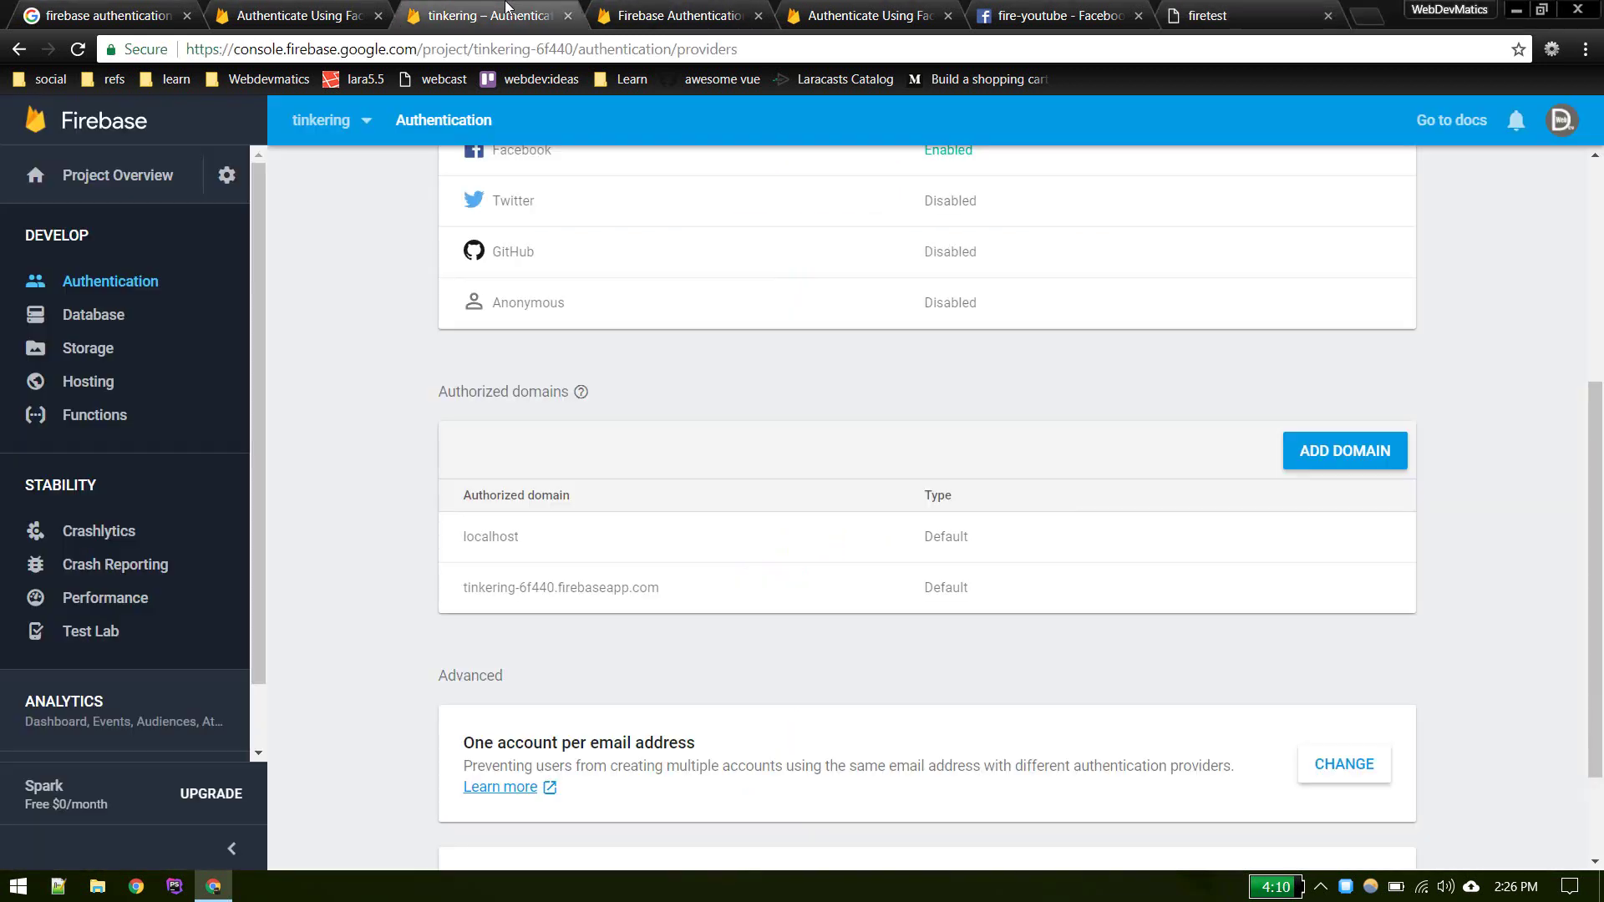
scroll(284, 327, "up", 1)
scroll(284, 327, "up", 3)
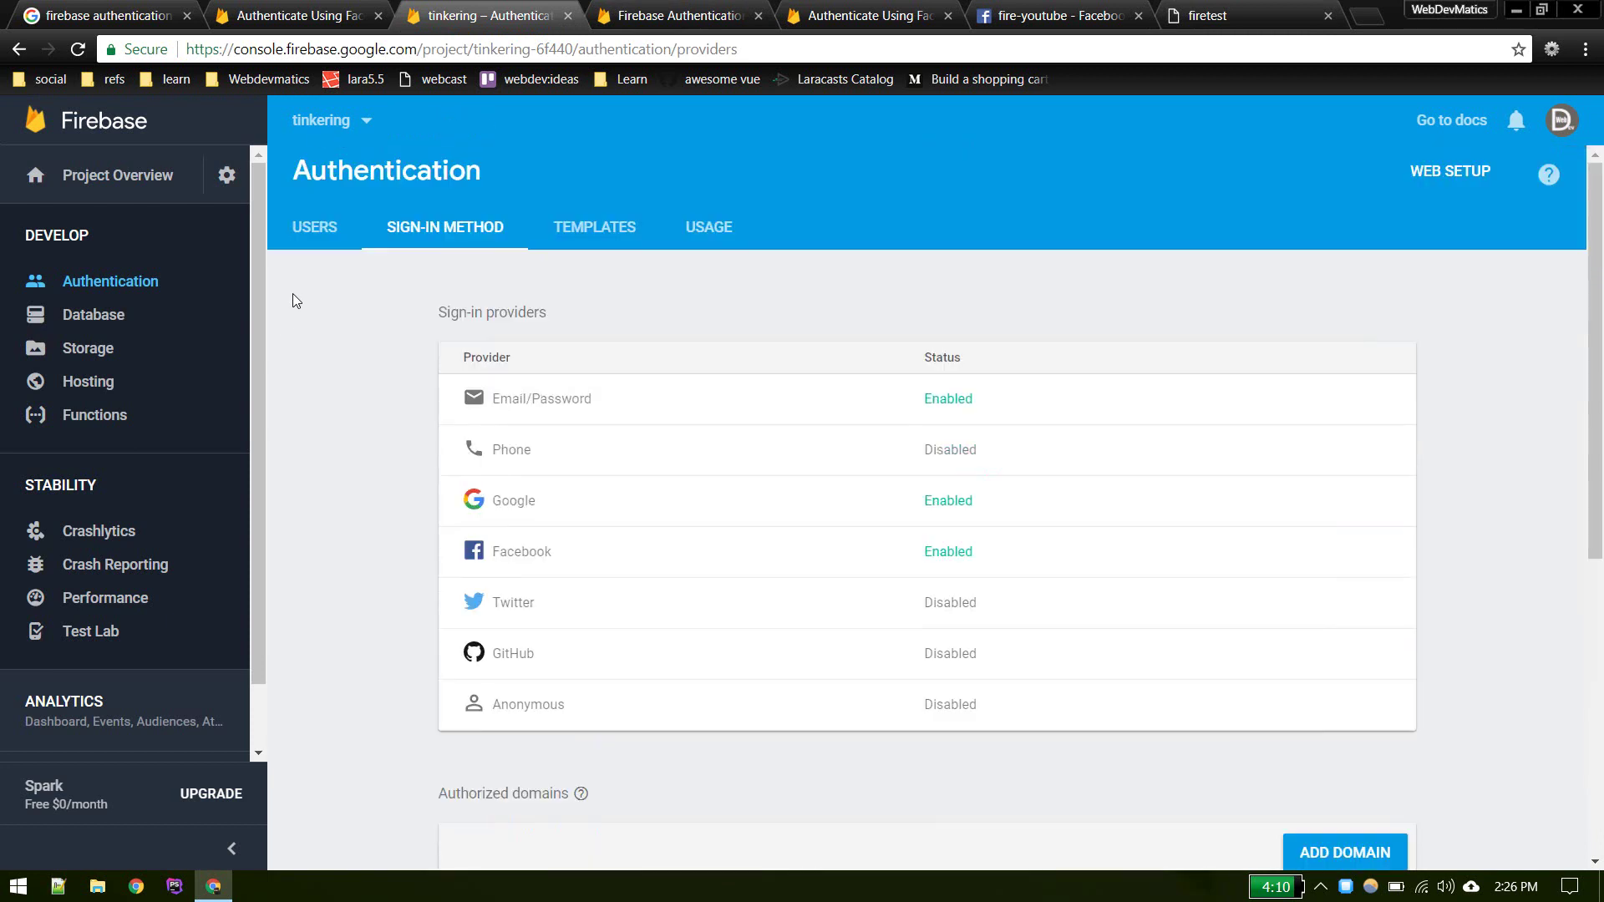
left_click(308, 239)
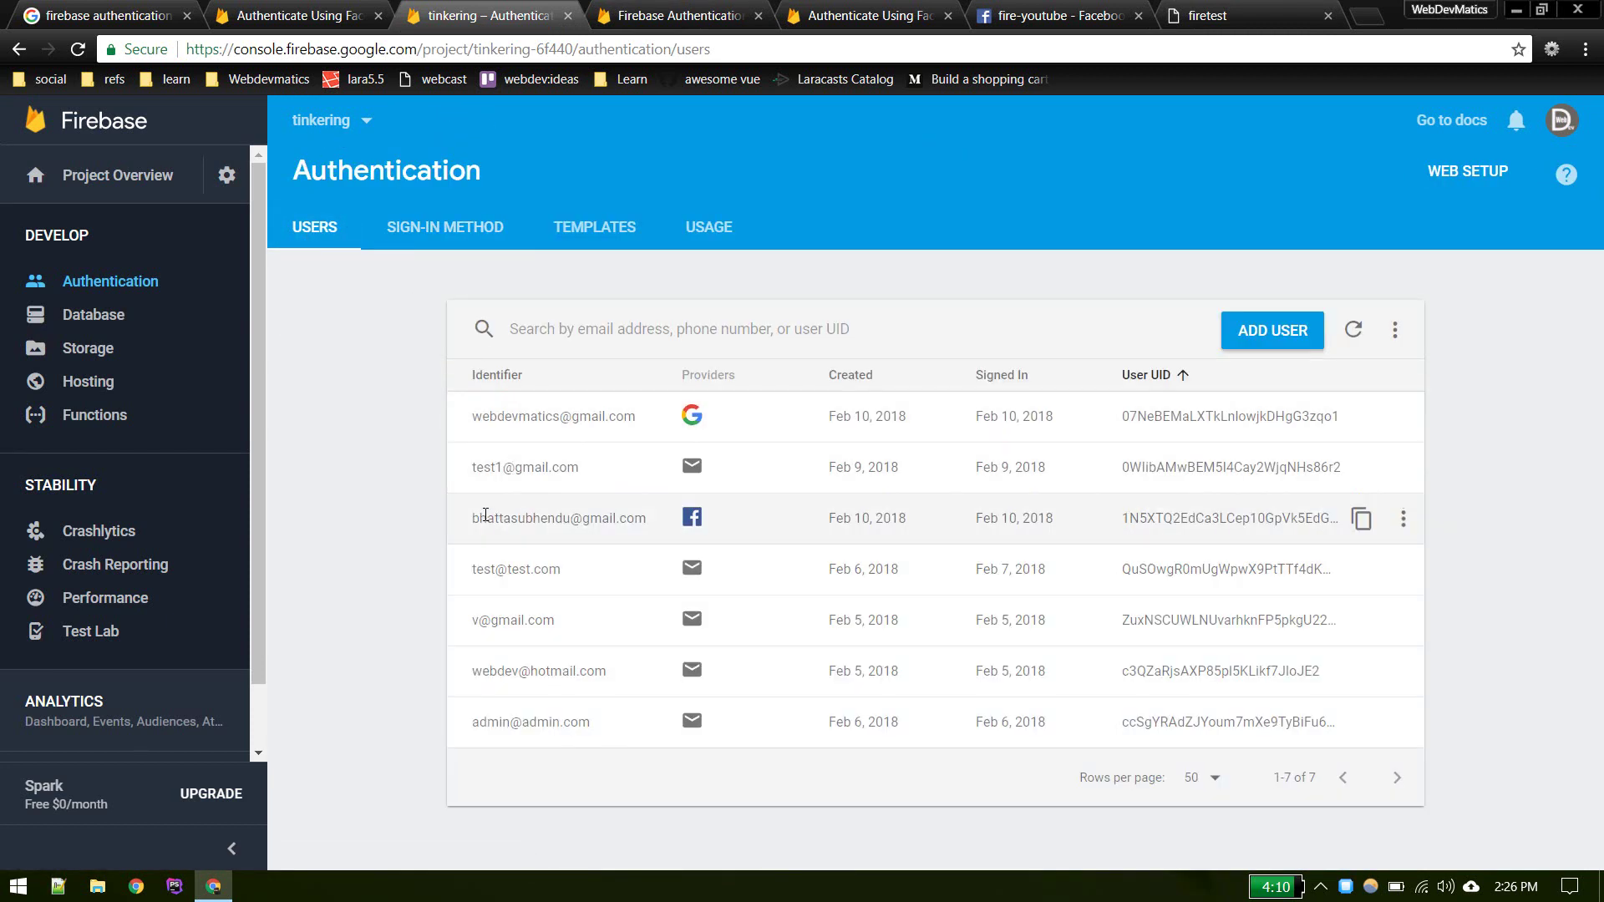
left_click_drag(485, 516, 845, 515)
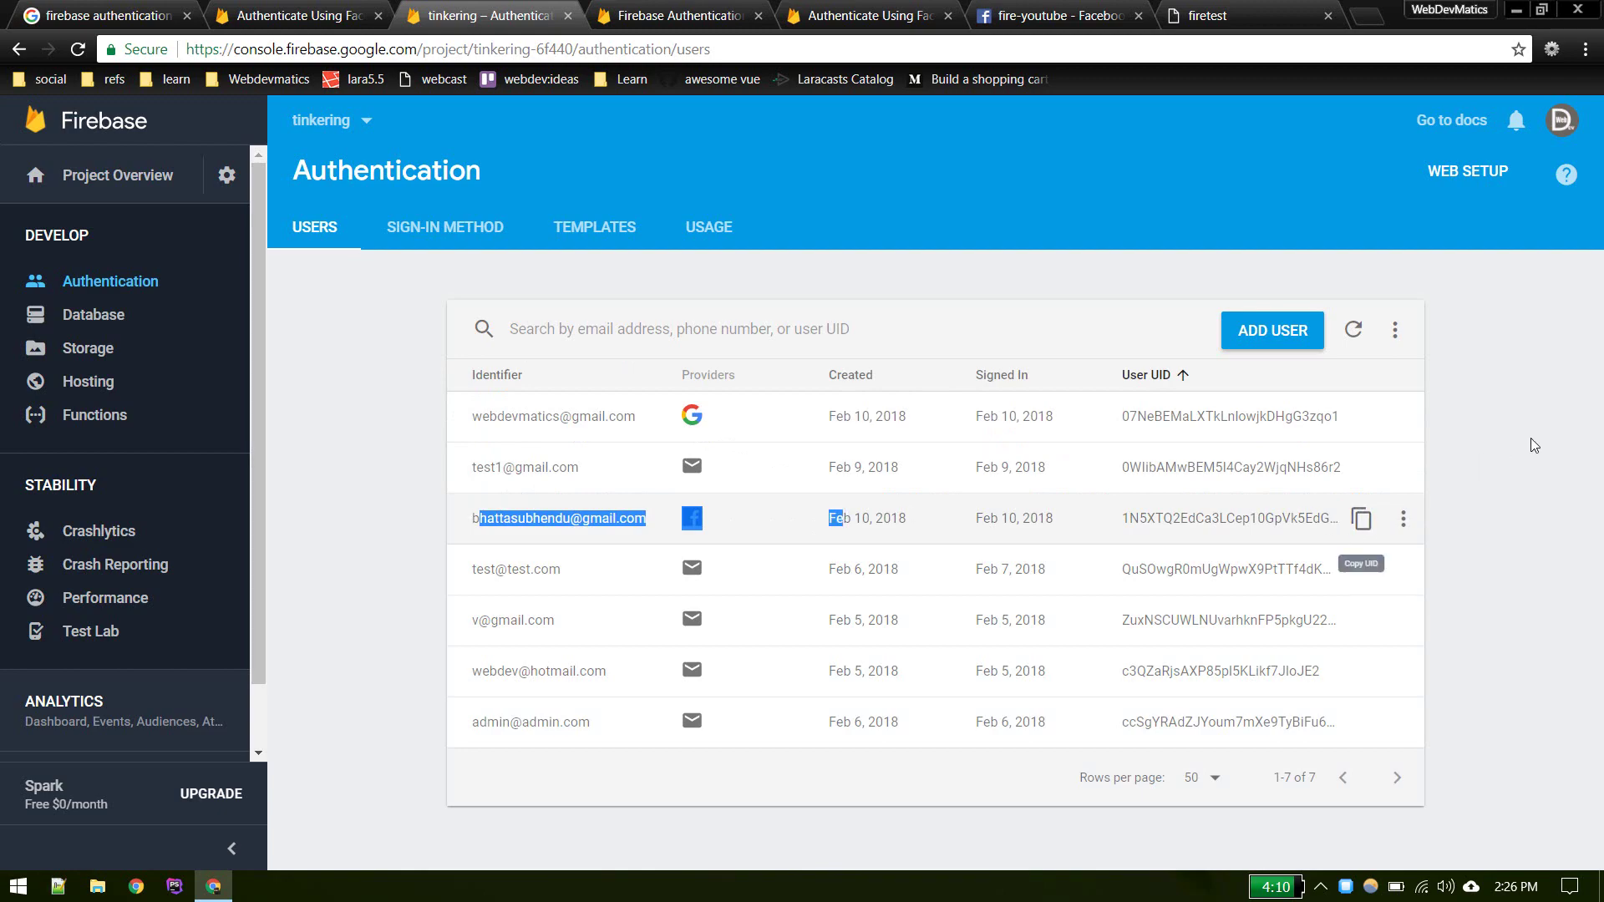
left_click(1553, 439)
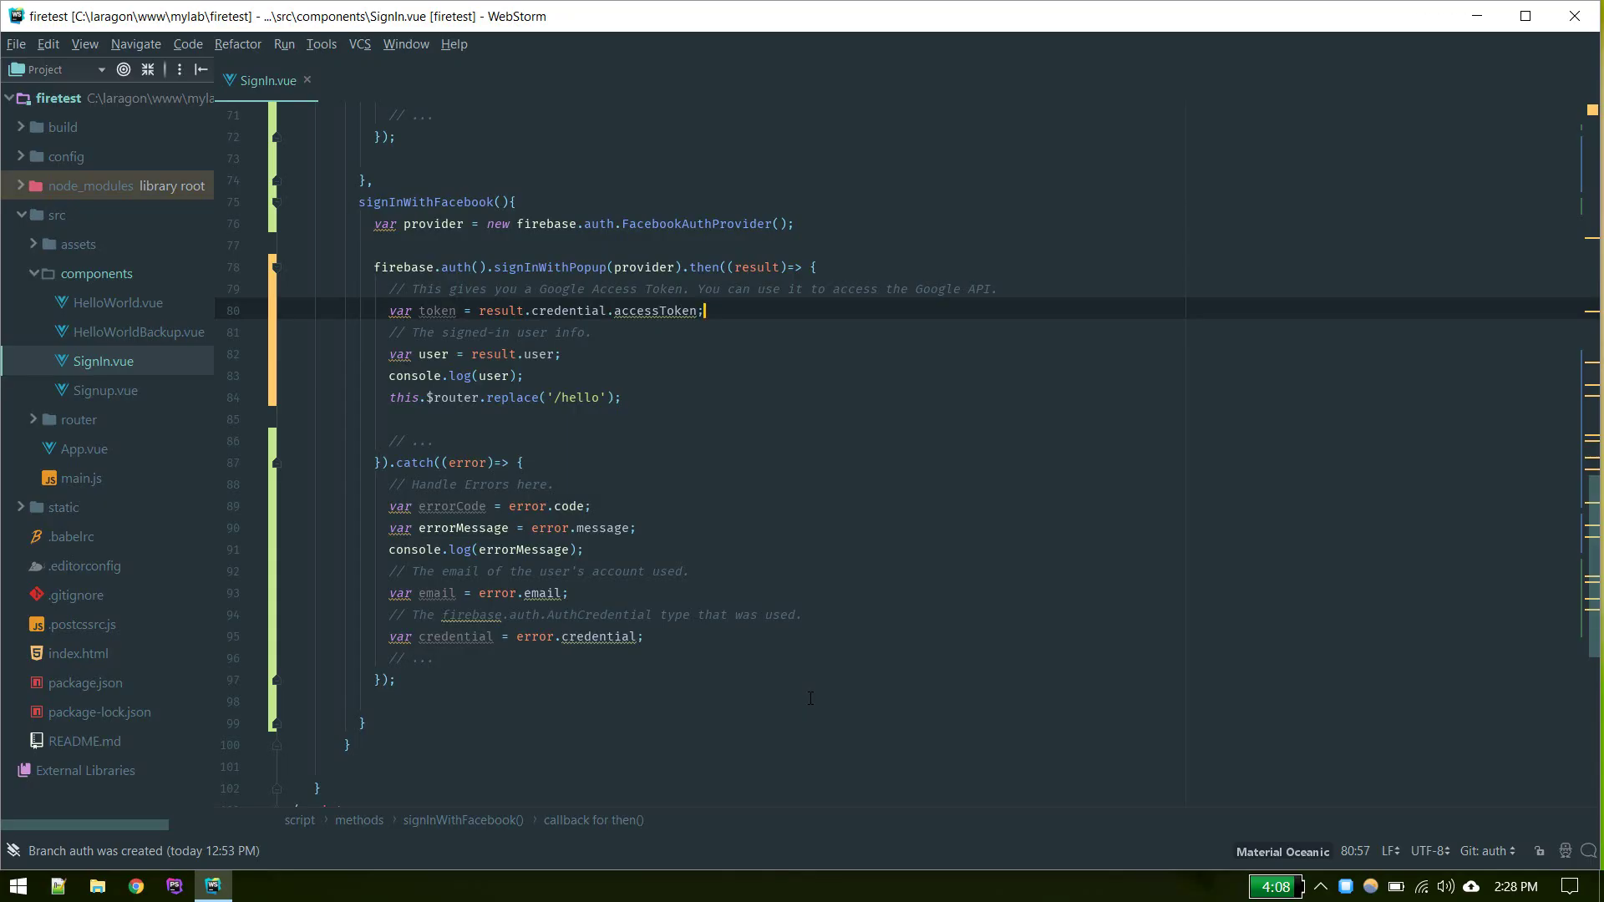